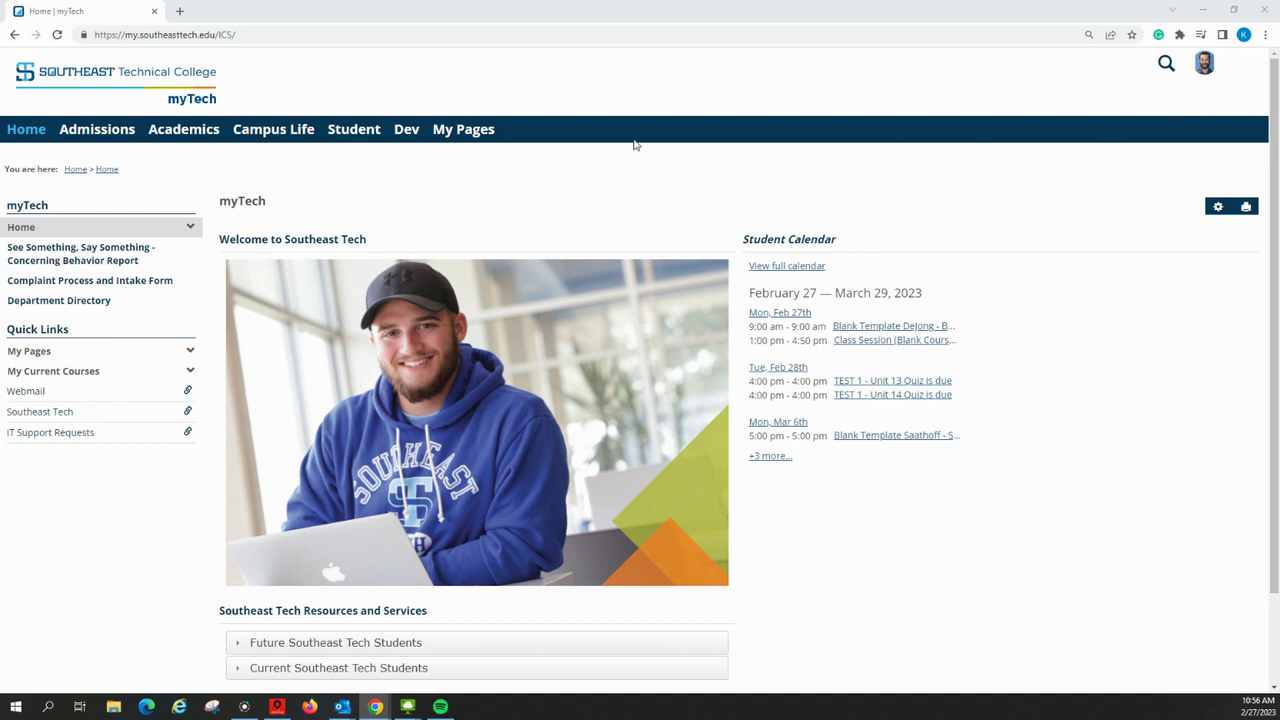
Open the Add/Drop Courses page from the student Online Registration page.
{"action": "left_click", "coordinate": [360, 133]}
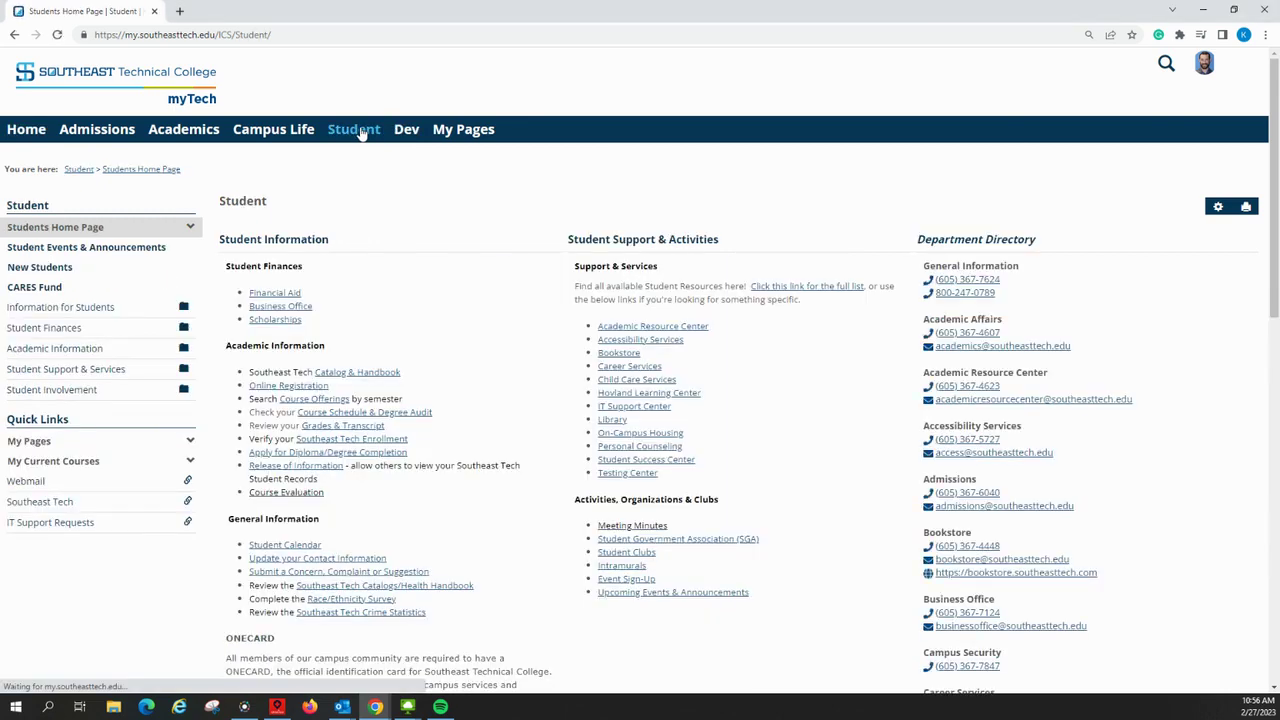
{"action": "left_click", "coordinate": [298, 386]}
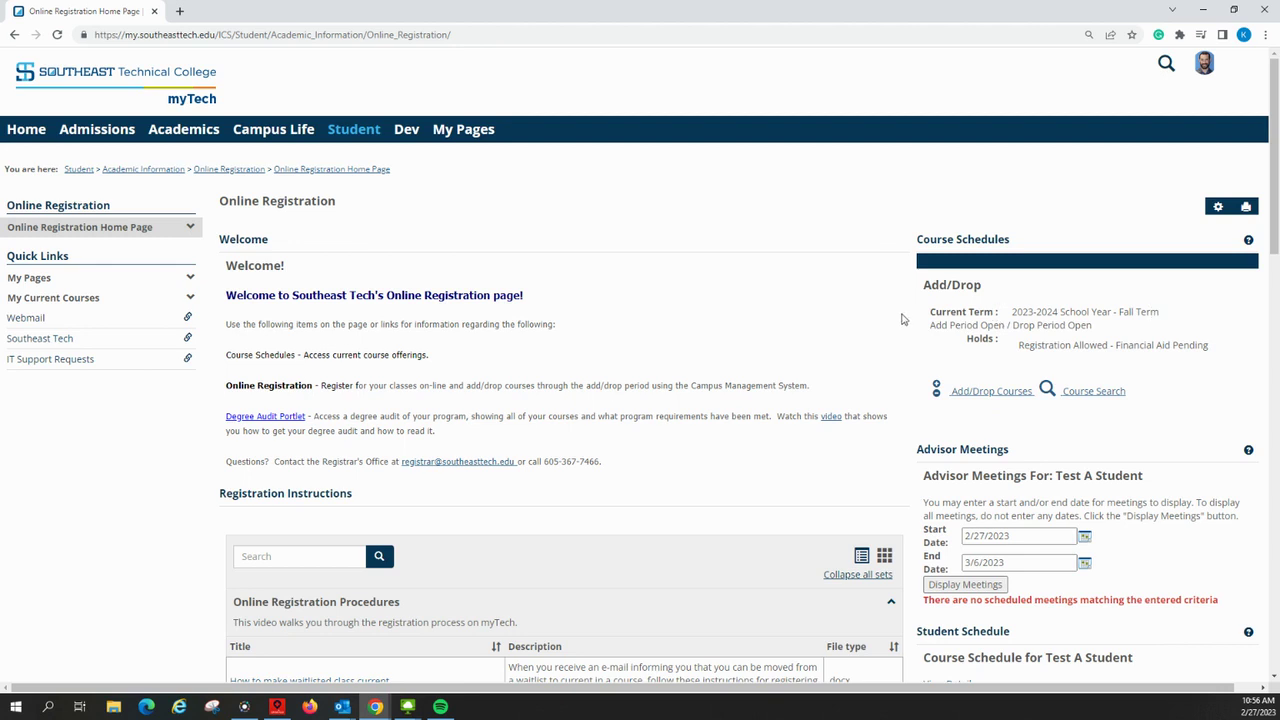
{"action": "left_click_drag", "start_coordinate": [932, 314], "coordinate": [1030, 307]}
{"action": "triple_click", "coordinate": [1030, 308]}
{"action": "left_click", "coordinate": [1028, 312]}
{"action": "left_click", "coordinate": [1005, 395]}
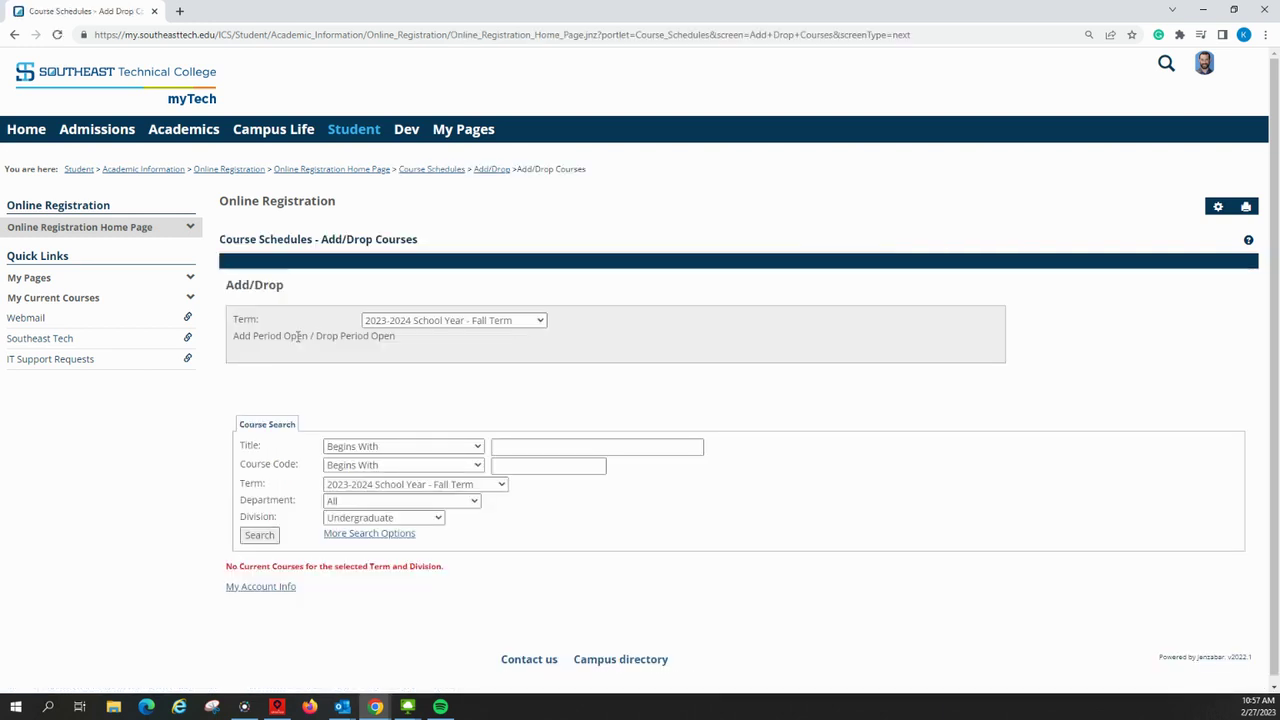
Switch the add/drop term to 2022-2023 School Year - Summer Term and read the registration notice under it.
{"action": "left_click", "coordinate": [530, 322]}
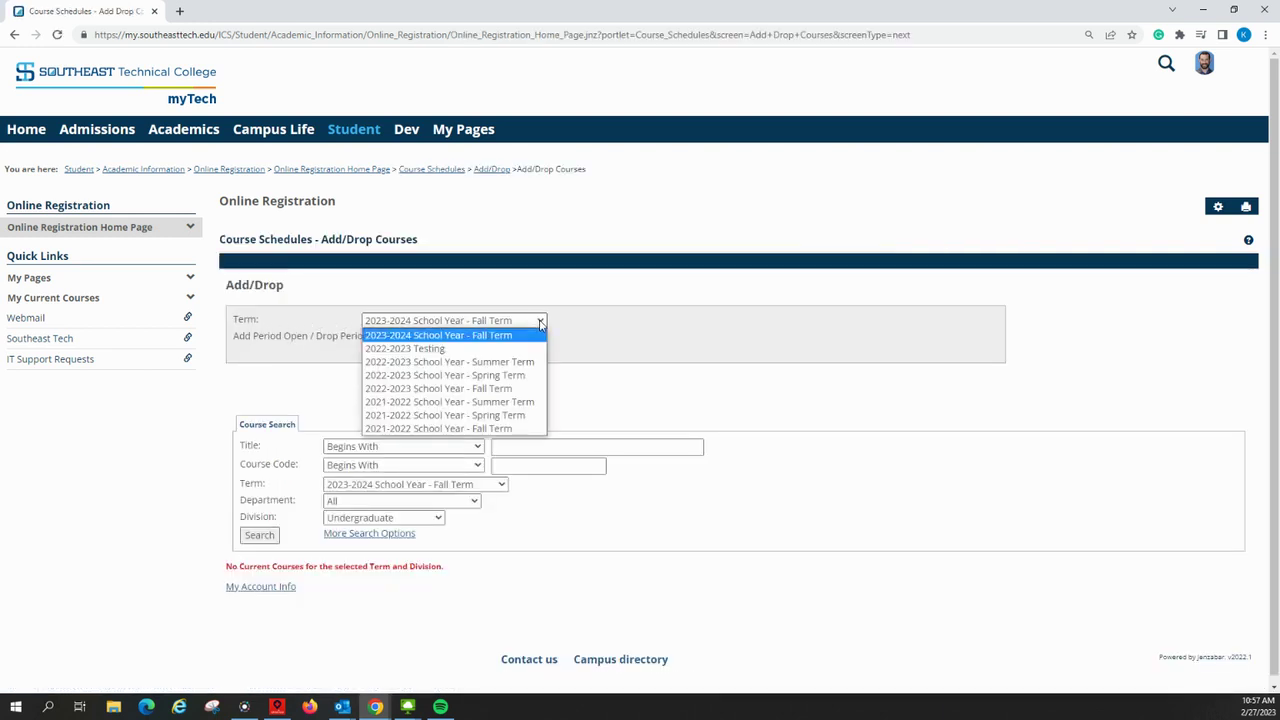
{"action": "left_click", "coordinate": [510, 362]}
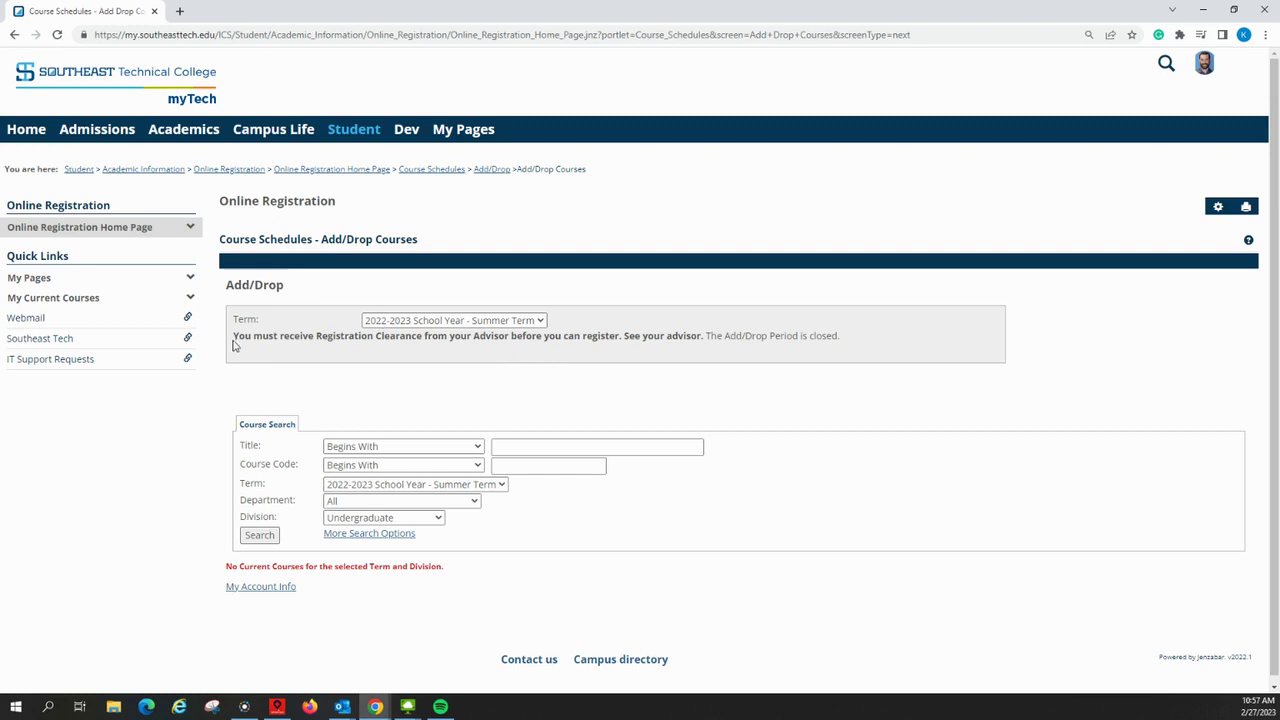
{"action": "left_click_drag", "start_coordinate": [234, 336], "coordinate": [849, 339]}
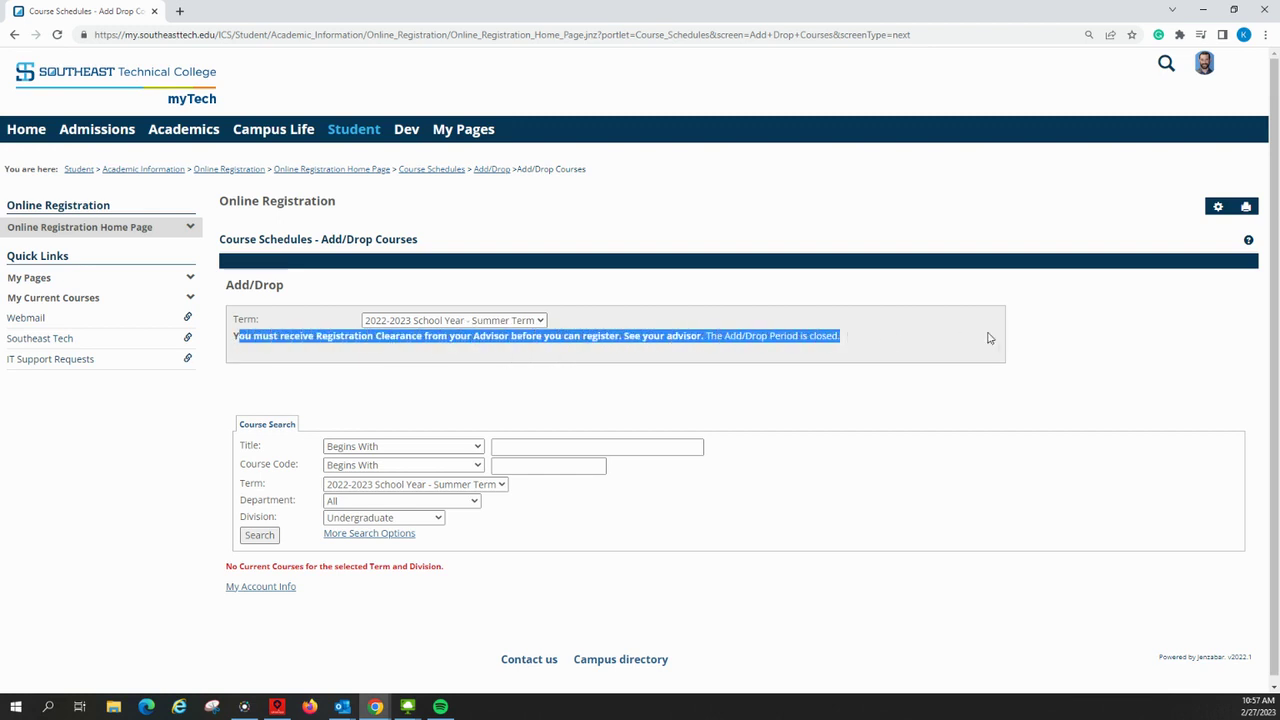
{"action": "left_click", "coordinate": [911, 333]}
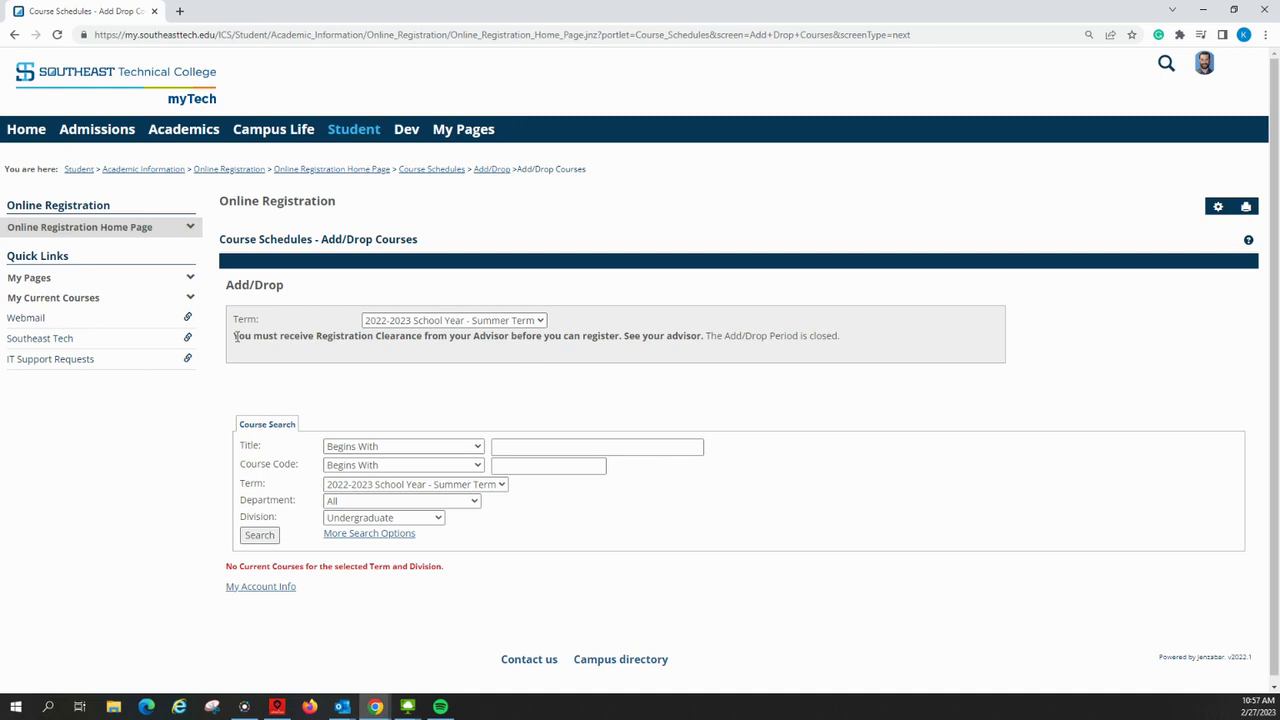
{"action": "left_click_drag", "start_coordinate": [236, 337], "coordinate": [860, 338]}
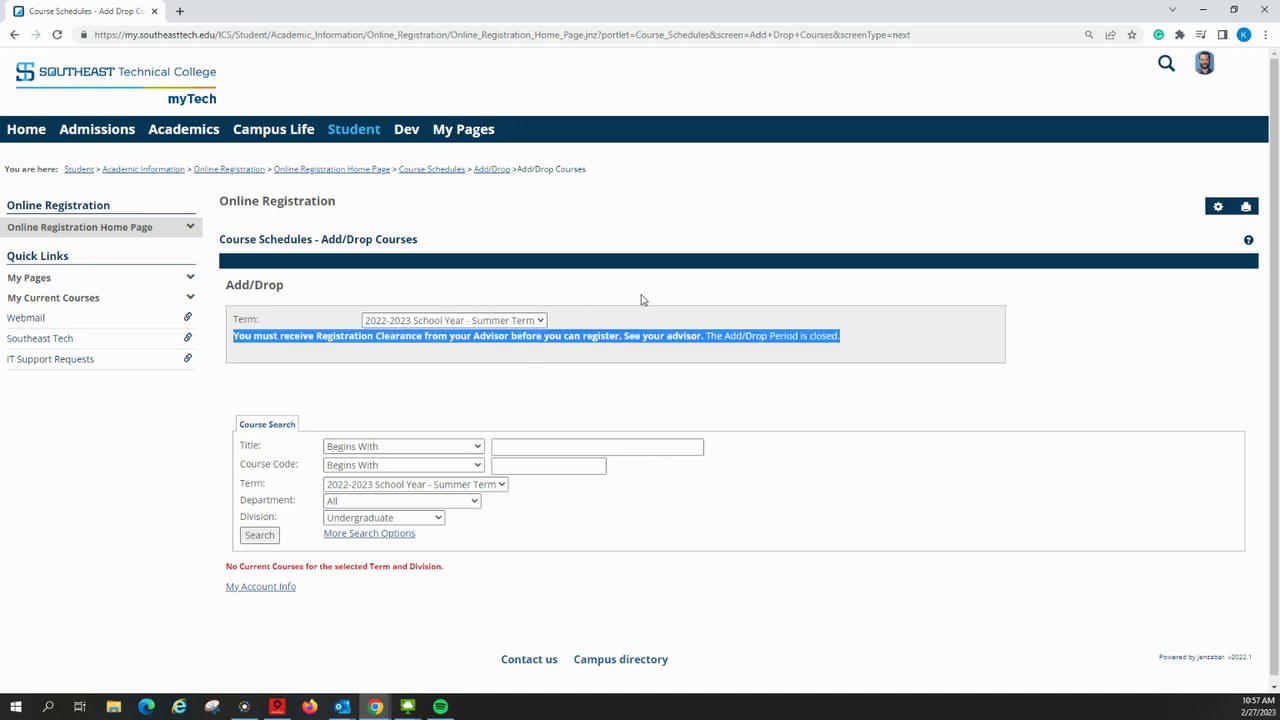
Set the add/drop term to 2023-2024 School Year - Fall Term.
{"action": "left_click", "coordinate": [543, 321]}
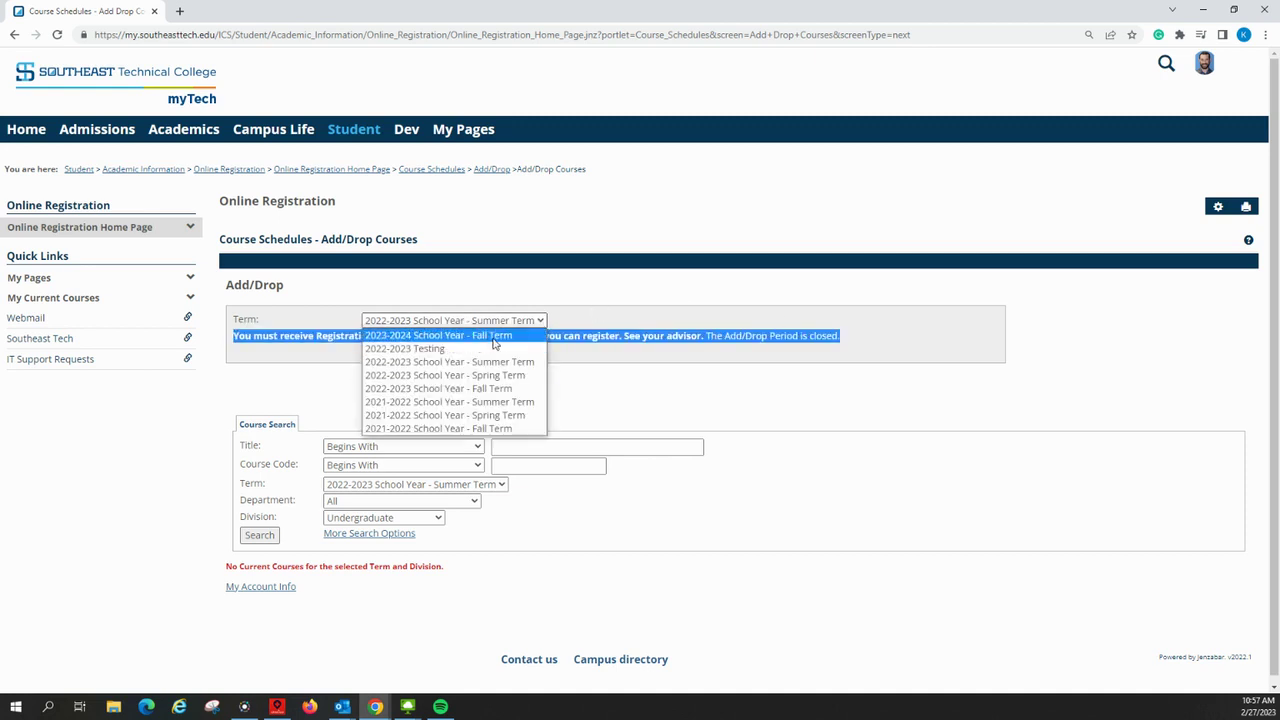
{"action": "left_click", "coordinate": [493, 338]}
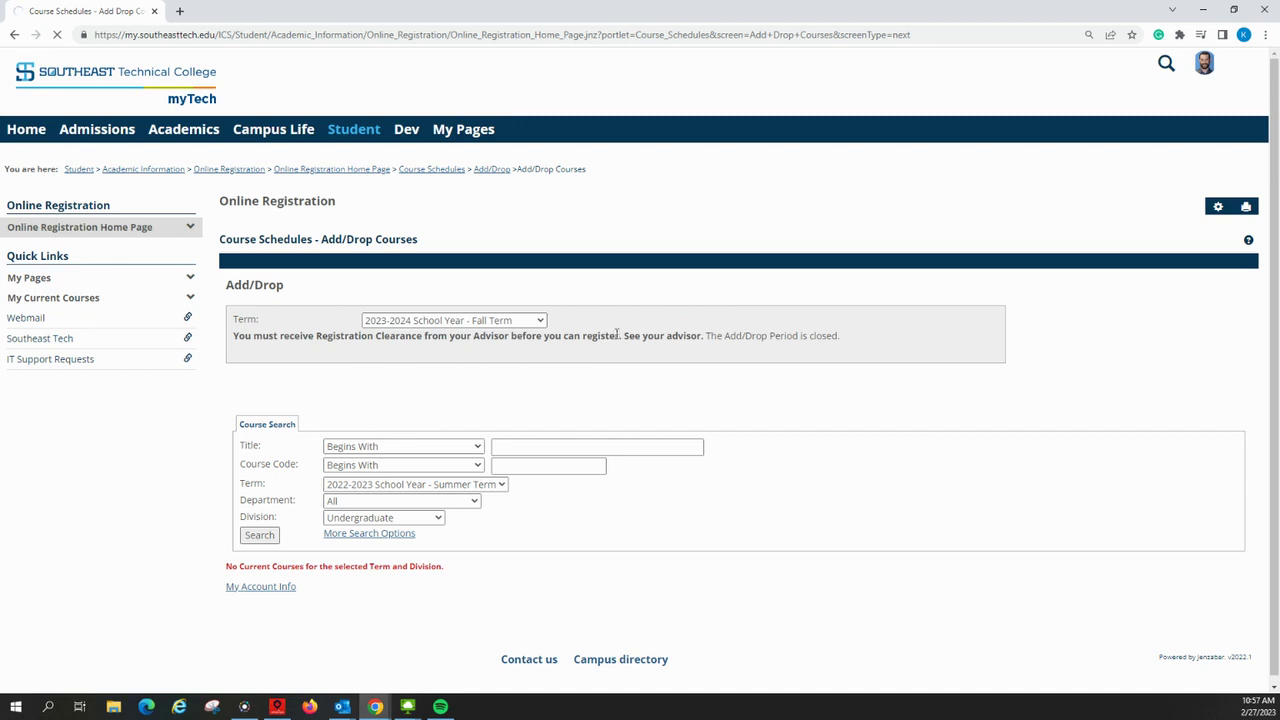
{"action": "left_click", "coordinate": [541, 321]}
{"action": "left_click", "coordinate": [480, 338]}
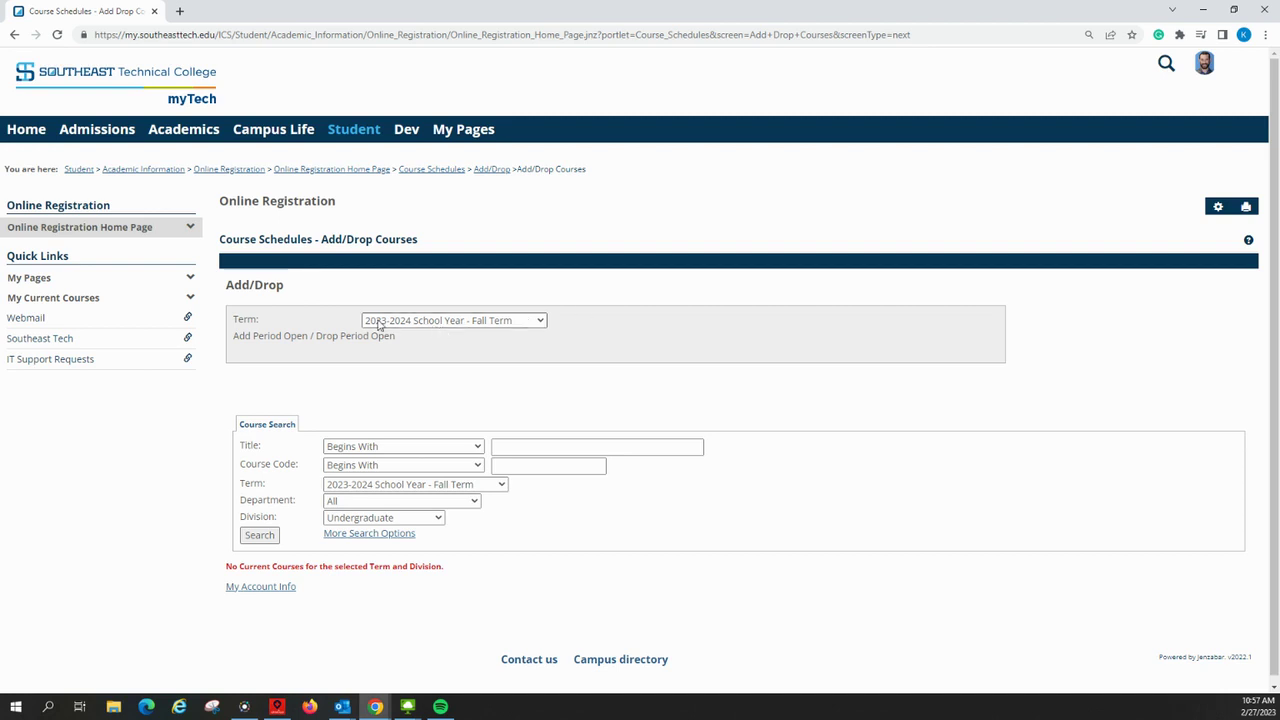
{"action": "left_click", "coordinate": [370, 325]}
{"action": "left_click", "coordinate": [446, 341]}
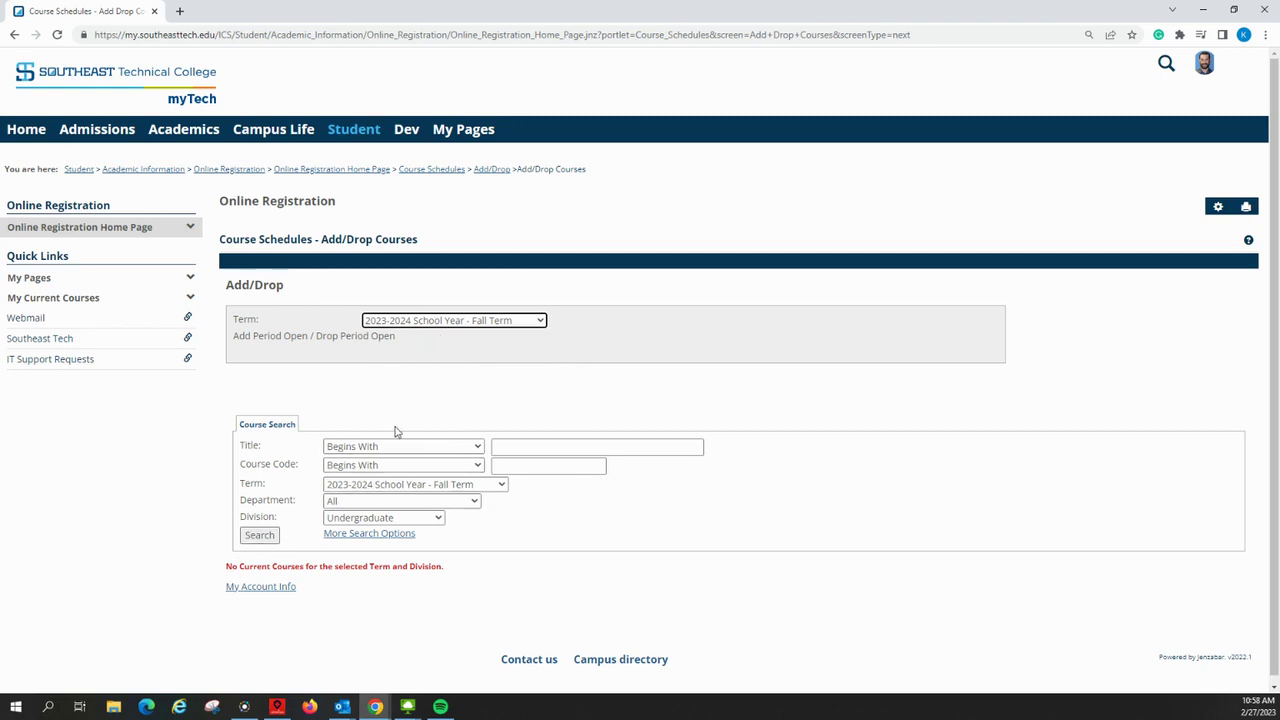
Run an unfiltered course search for the 2023-2024 fall term and look through the first page of results.
{"action": "left_click", "coordinate": [259, 537]}
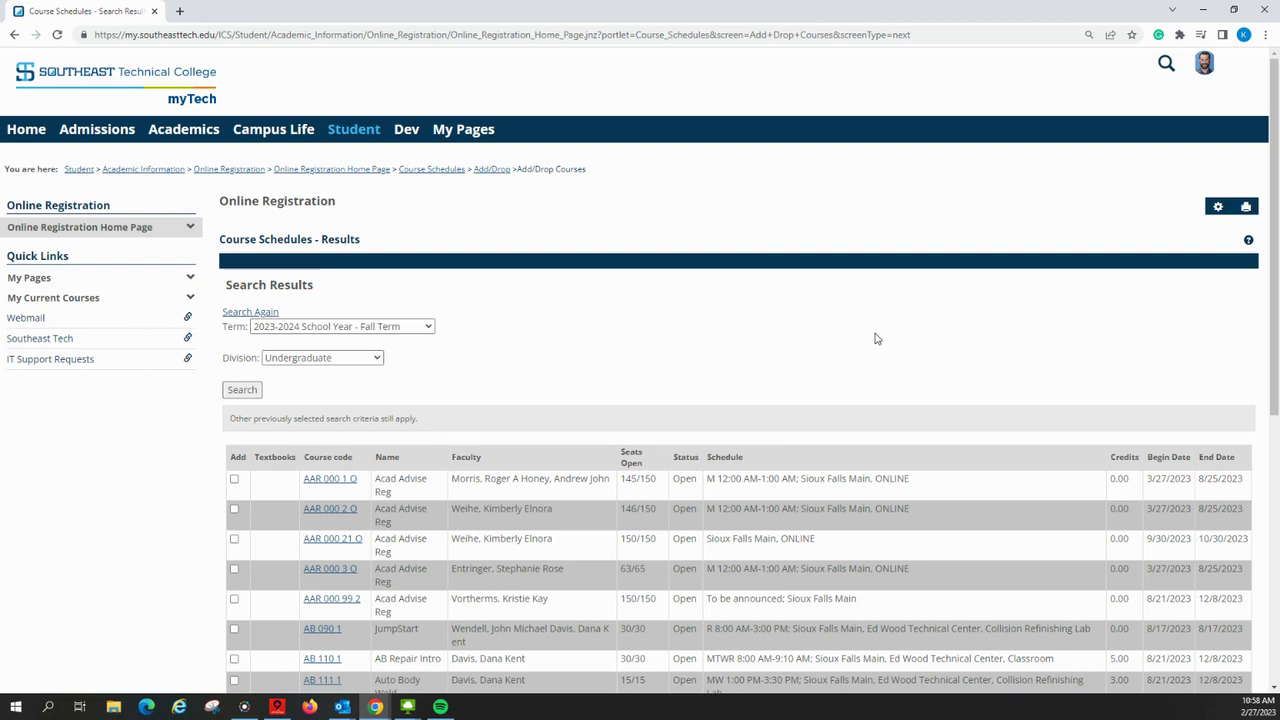
{"action": "scroll", "coordinate": [875, 338], "scroll_direction": "down", "scroll_amount": 5}
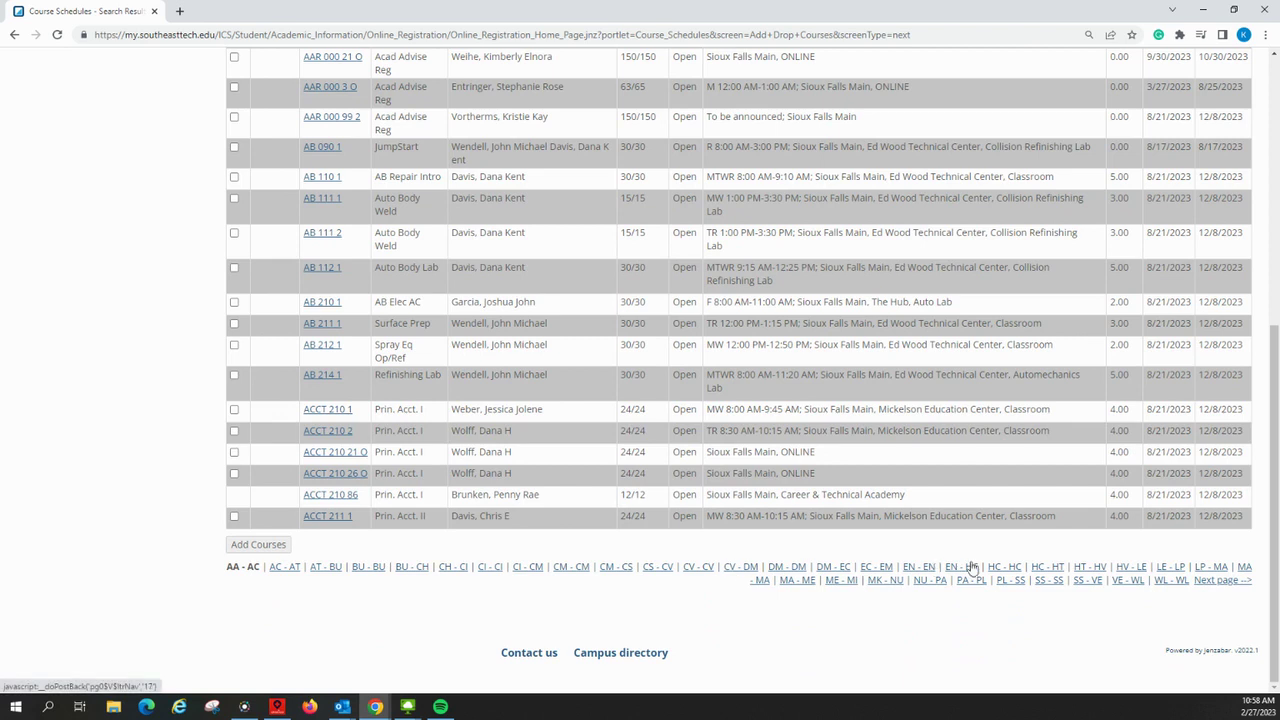
{"action": "scroll", "coordinate": [687, 450], "scroll_direction": "up", "scroll_amount": 3}
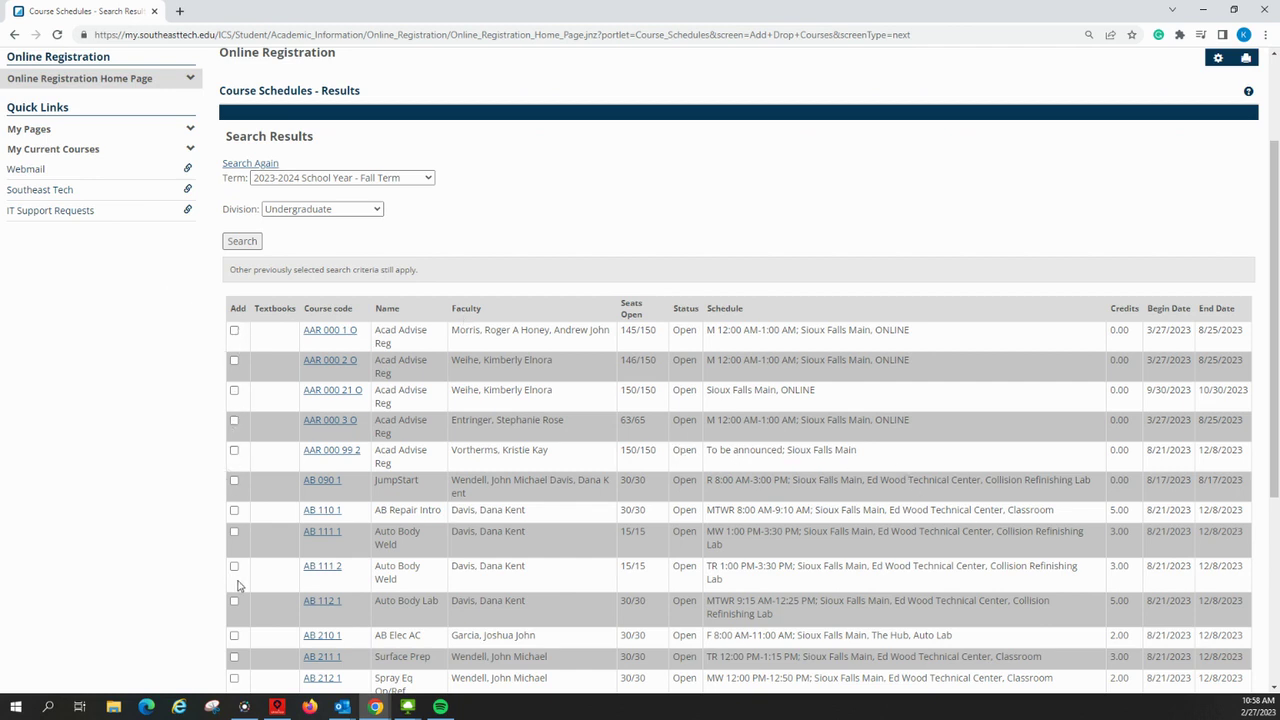
{"action": "scroll", "coordinate": [233, 590], "scroll_direction": "down", "scroll_amount": 4}
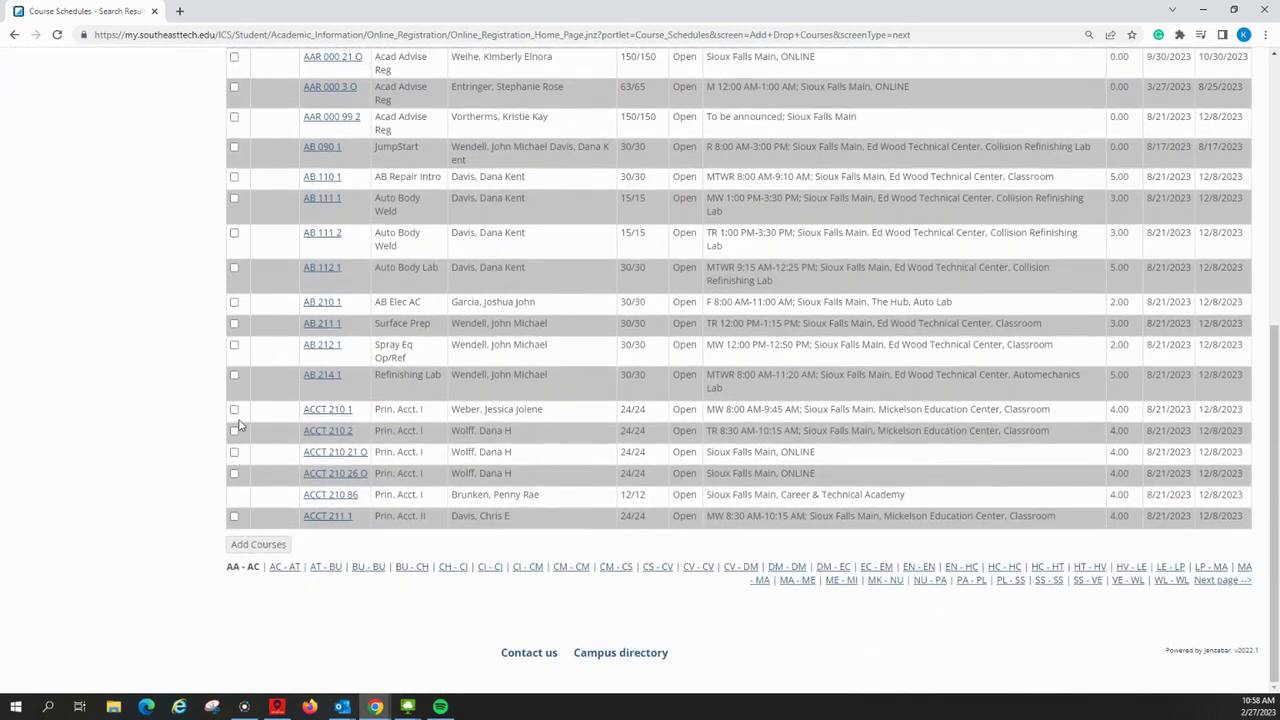
{"action": "scroll", "coordinate": [238, 425], "scroll_direction": "up", "scroll_amount": 3}
{"action": "scroll", "coordinate": [238, 425], "scroll_direction": "up", "scroll_amount": 1}
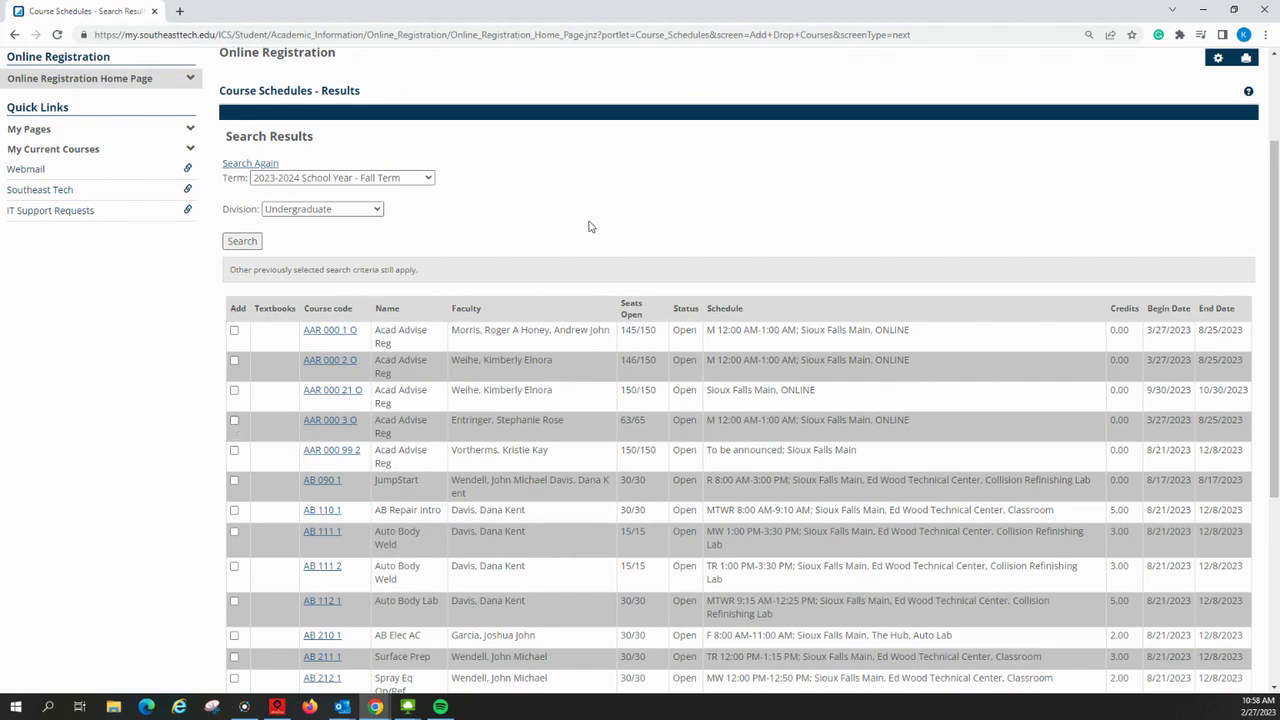
Check the begin and end dates of ACCT 210 21 O and add course ACCT 210 1 to the schedule.
{"action": "scroll", "coordinate": [587, 226], "scroll_direction": "down", "scroll_amount": 4}
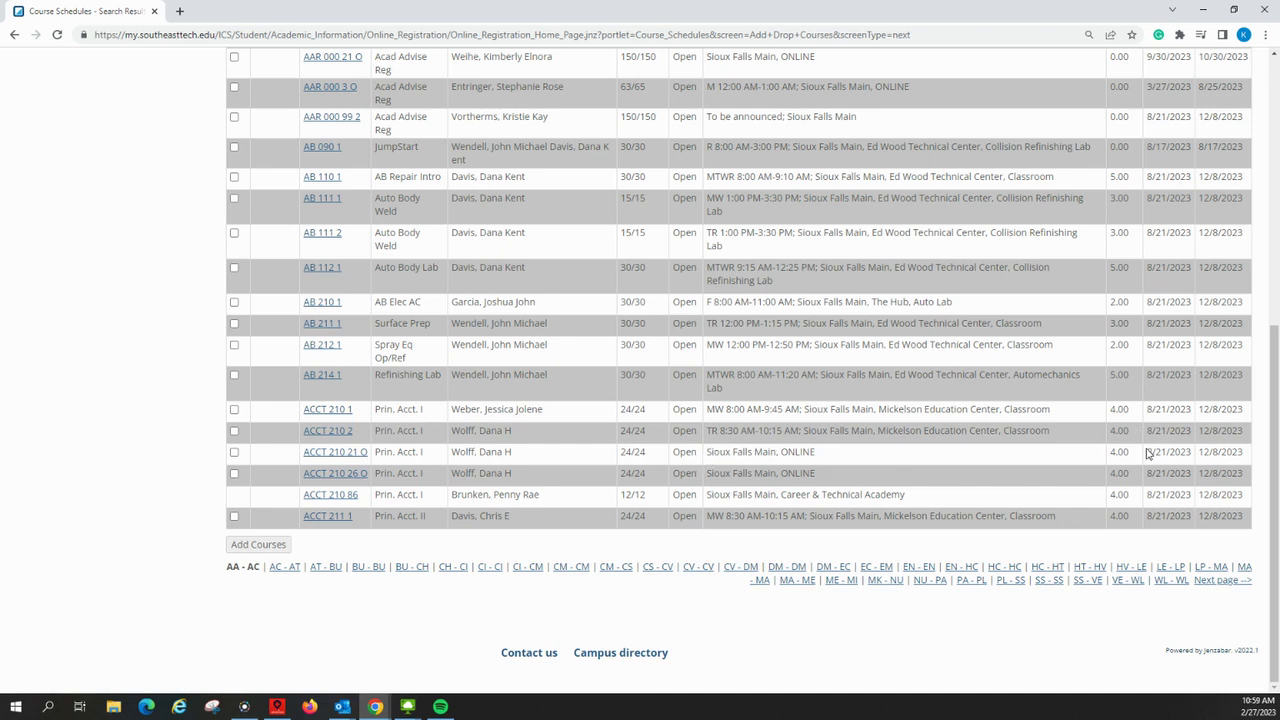
{"action": "left_click_drag", "start_coordinate": [1148, 452], "coordinate": [1250, 455]}
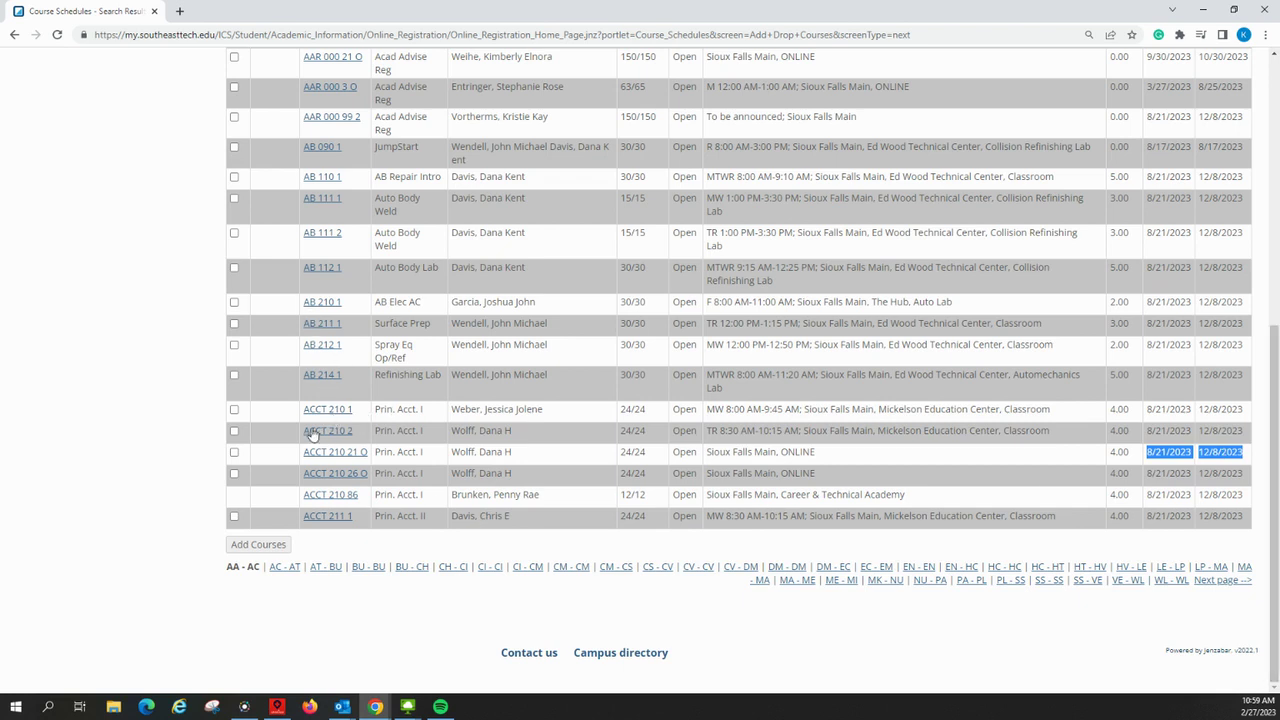
{"action": "left_click", "coordinate": [234, 410]}
{"action": "left_click", "coordinate": [263, 544]}
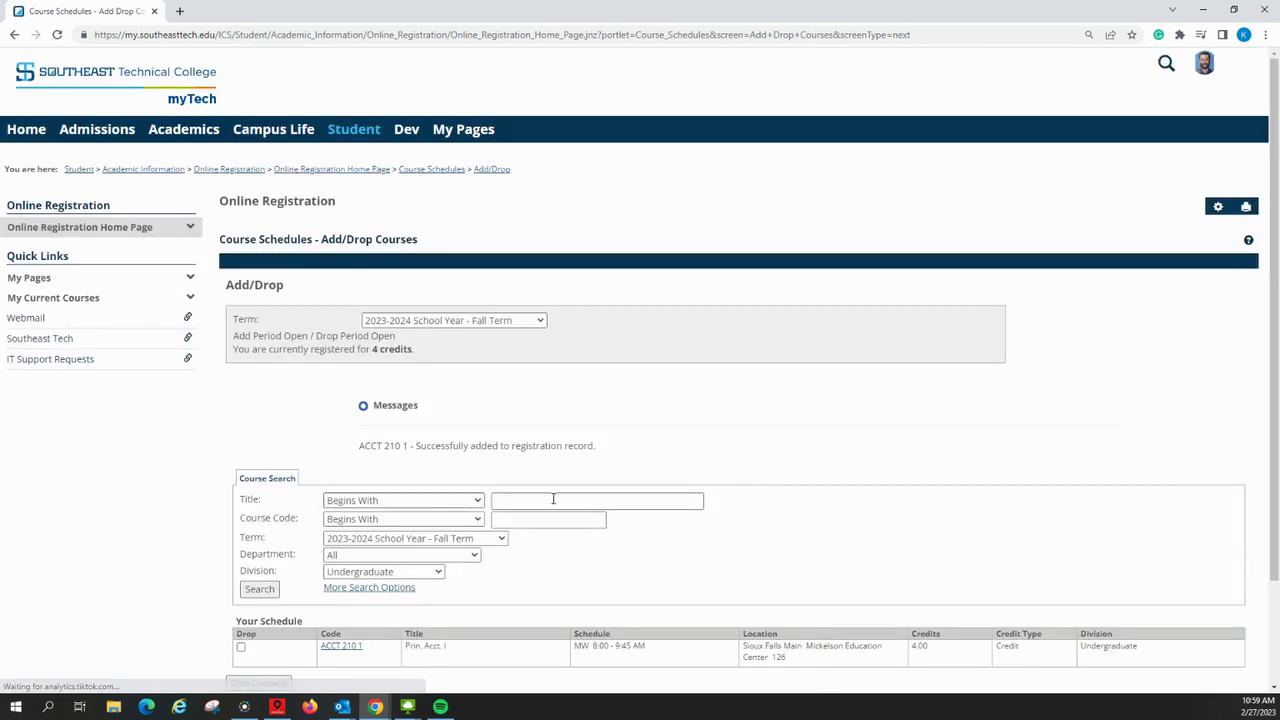
Rerun the course search and check the BUS 101 21 AO dates on the AT - BU results page.
{"action": "scroll", "coordinate": [843, 380], "scroll_direction": "down", "scroll_amount": 1}
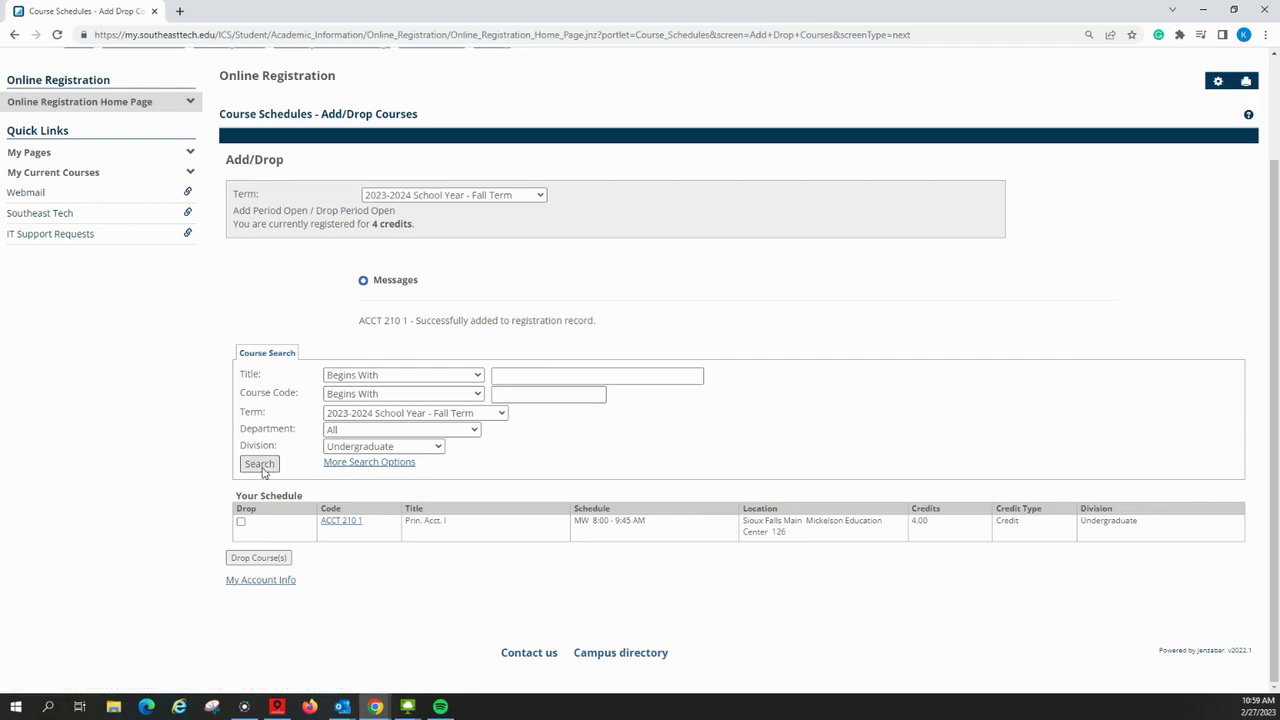
{"action": "left_click", "coordinate": [259, 464]}
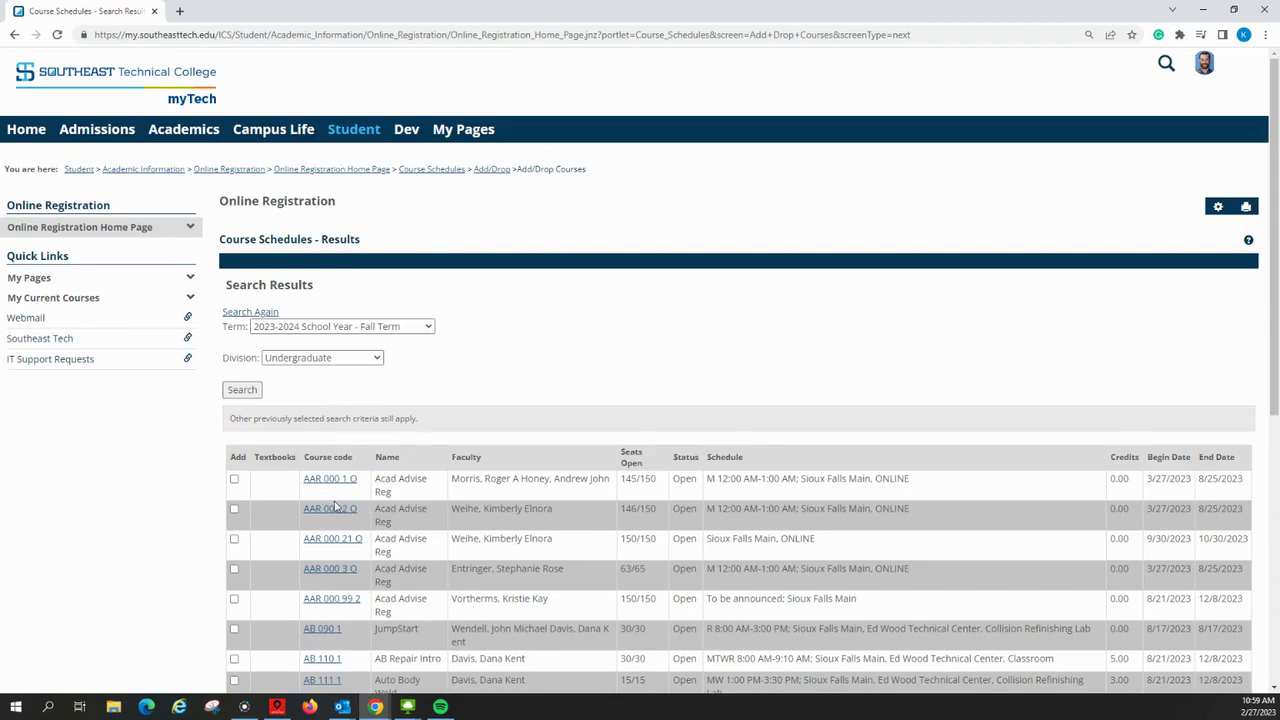
{"action": "scroll", "coordinate": [338, 508], "scroll_direction": "down", "scroll_amount": 5}
{"action": "scroll", "coordinate": [338, 508], "scroll_direction": "down", "scroll_amount": 2}
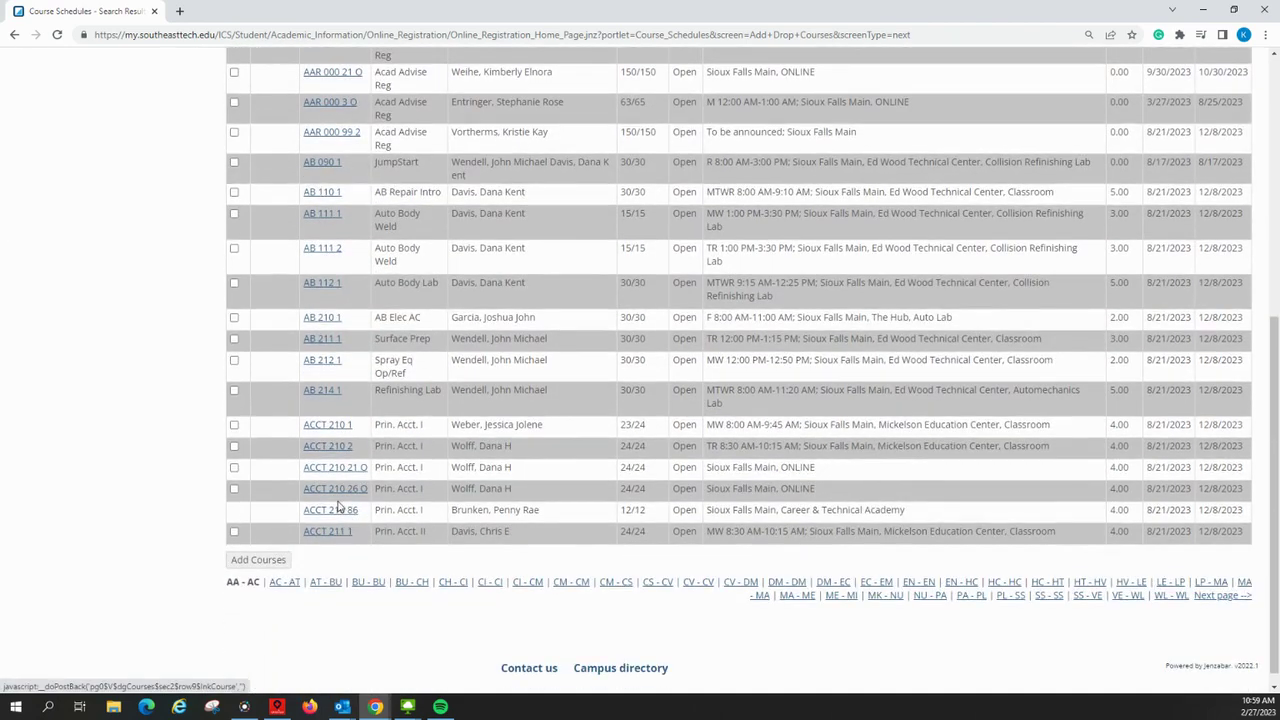
{"action": "left_click", "coordinate": [326, 584]}
{"action": "scroll", "coordinate": [775, 445], "scroll_direction": "down", "scroll_amount": 2}
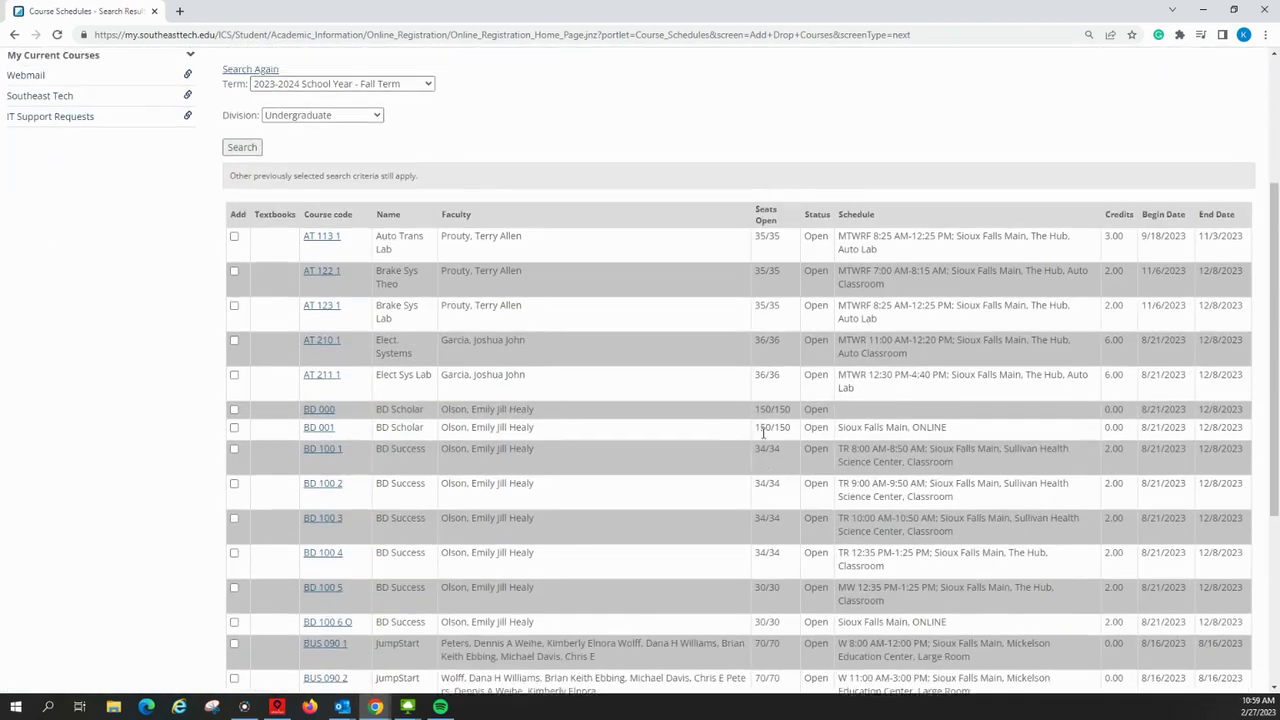
{"action": "scroll", "coordinate": [763, 432], "scroll_direction": "down", "scroll_amount": 3}
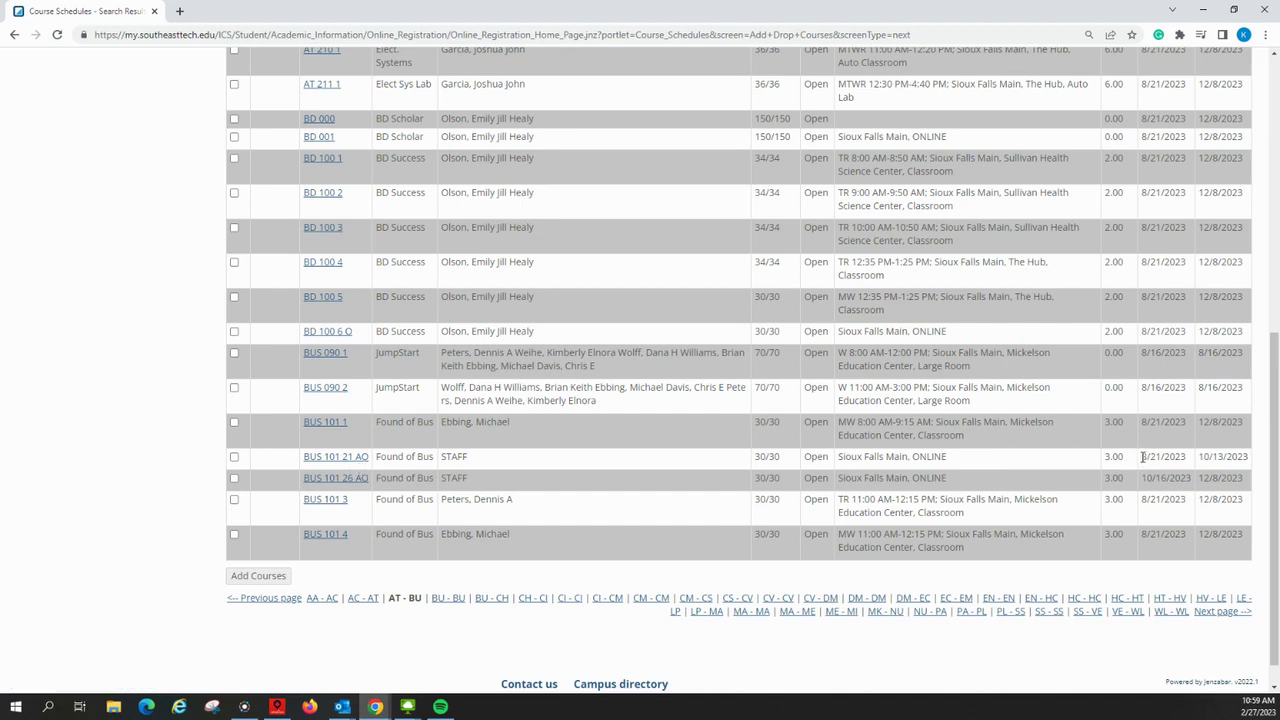
{"action": "left_click_drag", "start_coordinate": [1145, 457], "coordinate": [1250, 457]}
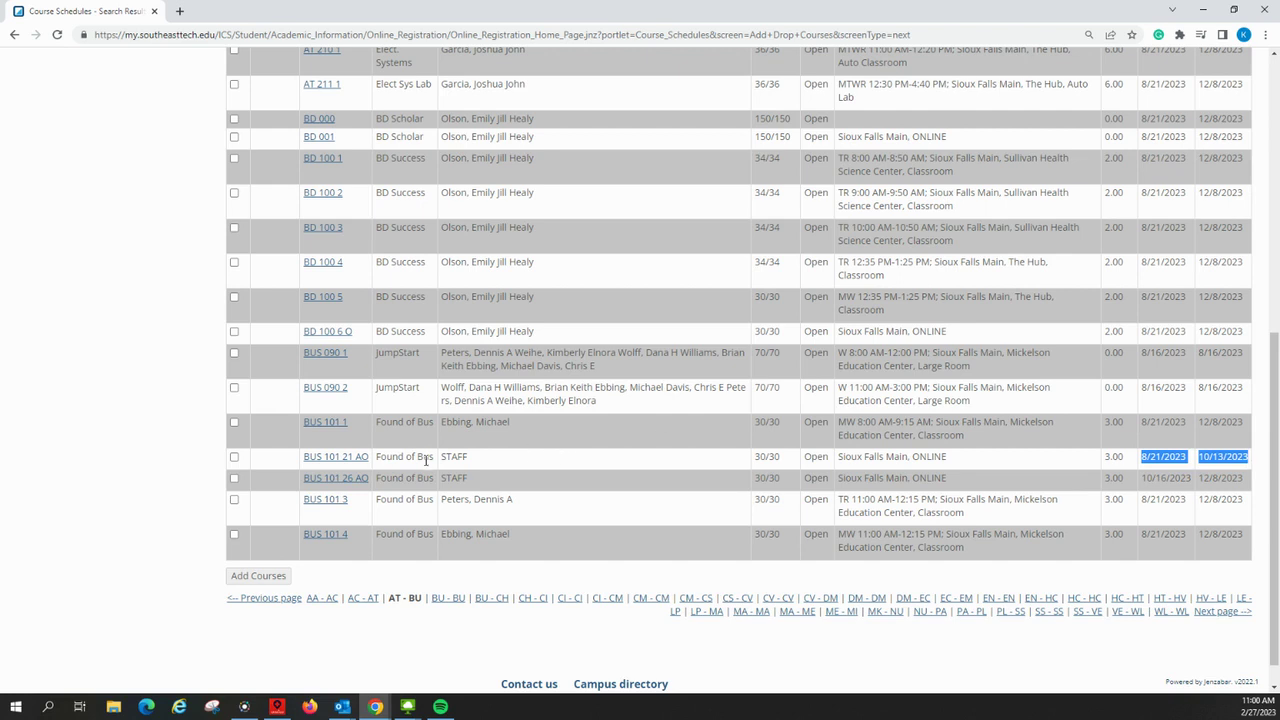
View the course details of BUS 101 26 AO, check its dates, and return to the search results.
{"action": "left_click", "coordinate": [360, 481]}
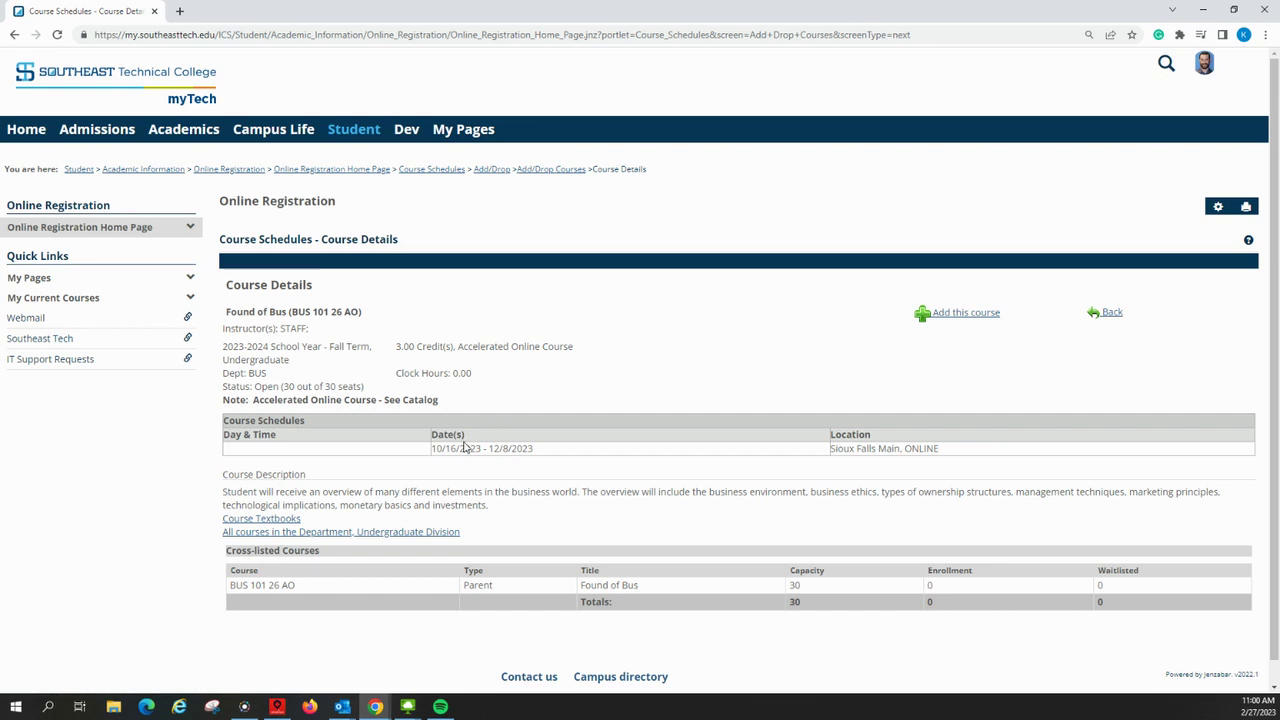
{"action": "mouse_move", "coordinate": [435, 449]}
{"action": "left_mouse_down"}
{"action": "mouse_move", "coordinate": [505, 451]}
{"action": "mouse_move", "coordinate": [432, 452]}
{"action": "left_mouse_up"}
{"action": "left_click", "coordinate": [545, 455]}
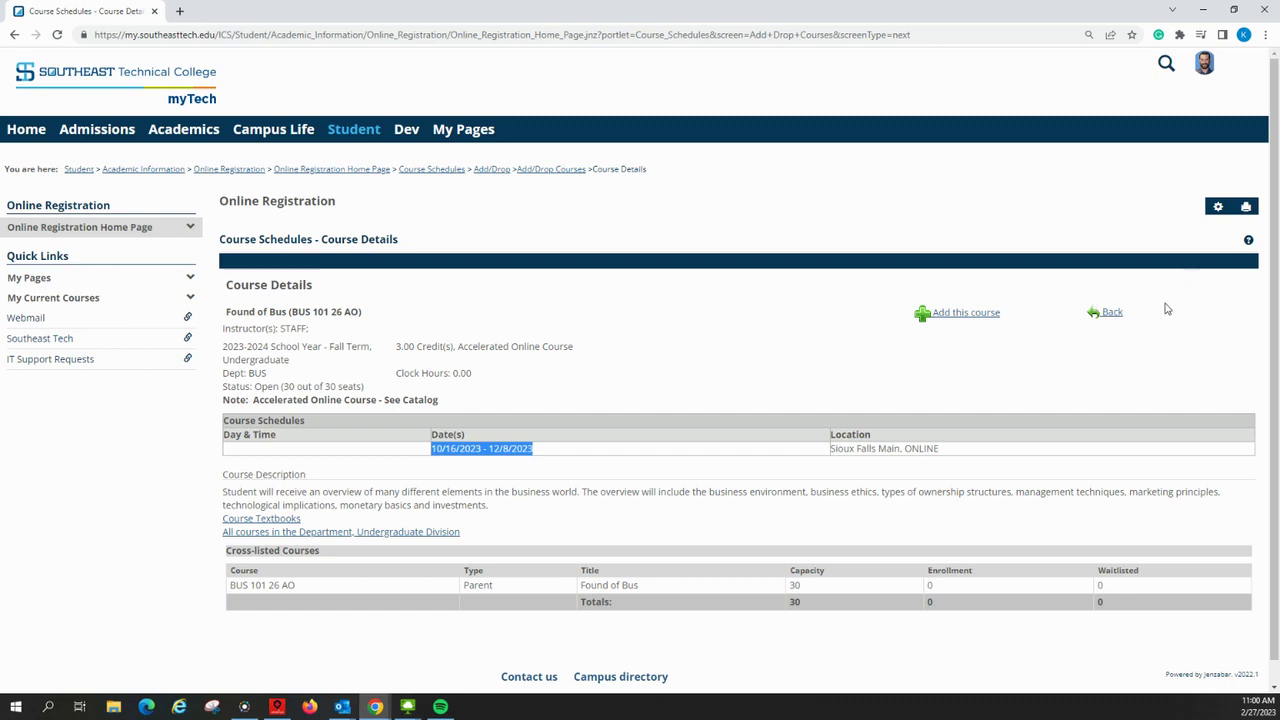
{"action": "left_click", "coordinate": [1110, 315]}
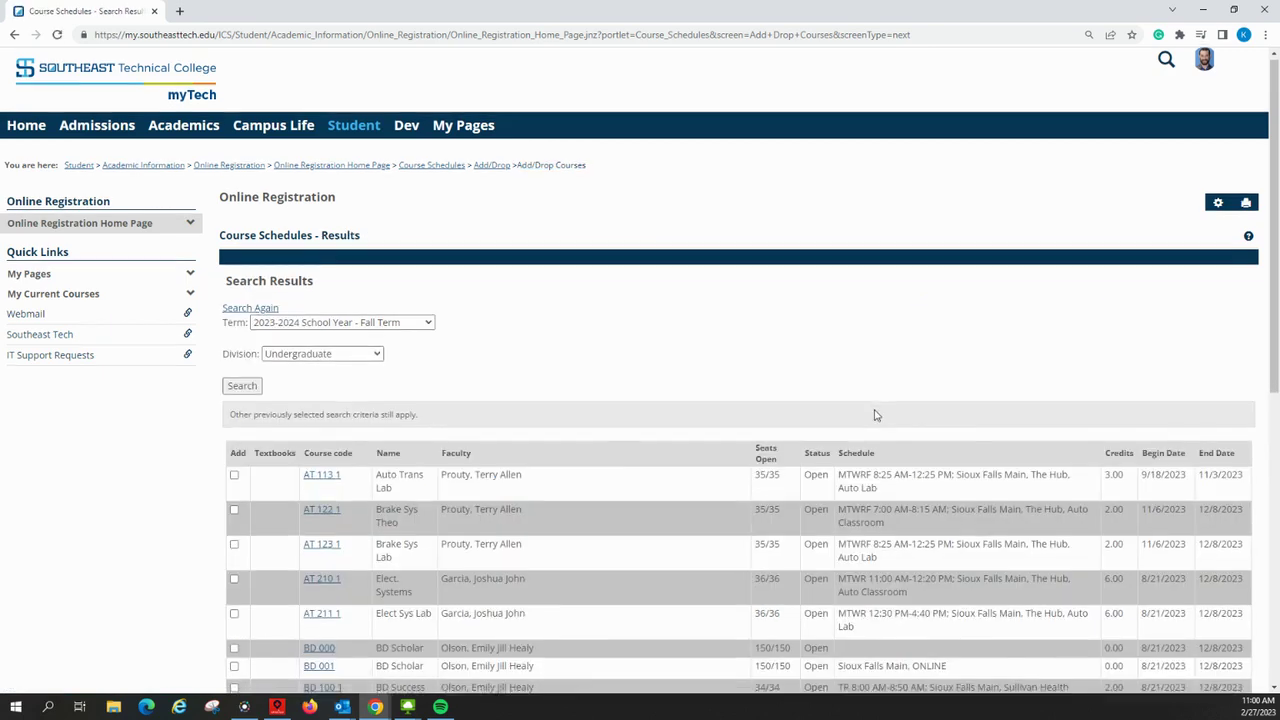
Add the accelerated online course BUS 101 26 AO to the schedule.
{"action": "scroll", "coordinate": [877, 417], "scroll_direction": "down", "scroll_amount": 3}
{"action": "scroll", "coordinate": [877, 417], "scroll_direction": "down", "scroll_amount": 3}
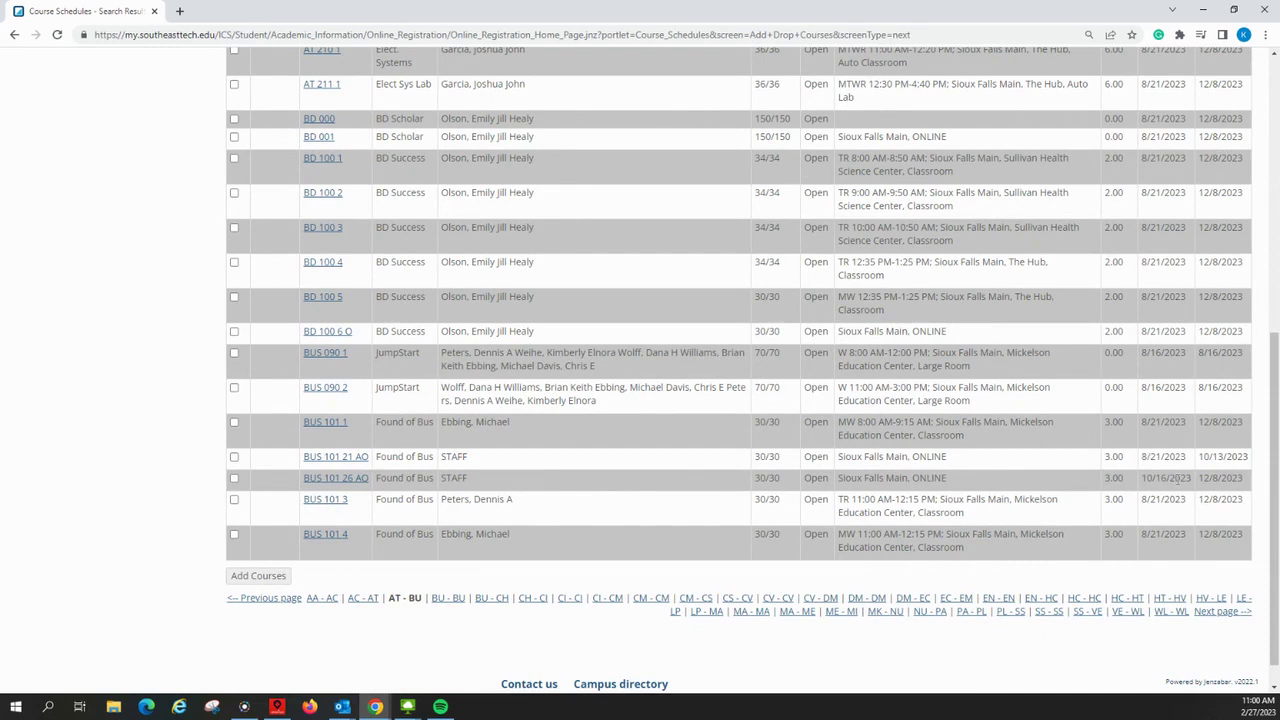
{"action": "left_click", "coordinate": [234, 478]}
{"action": "left_click", "coordinate": [272, 583]}
Run the fall course search again and browse the ENGL courses on the EN - EN results page.
{"action": "scroll", "coordinate": [703, 497], "scroll_direction": "down", "scroll_amount": 2}
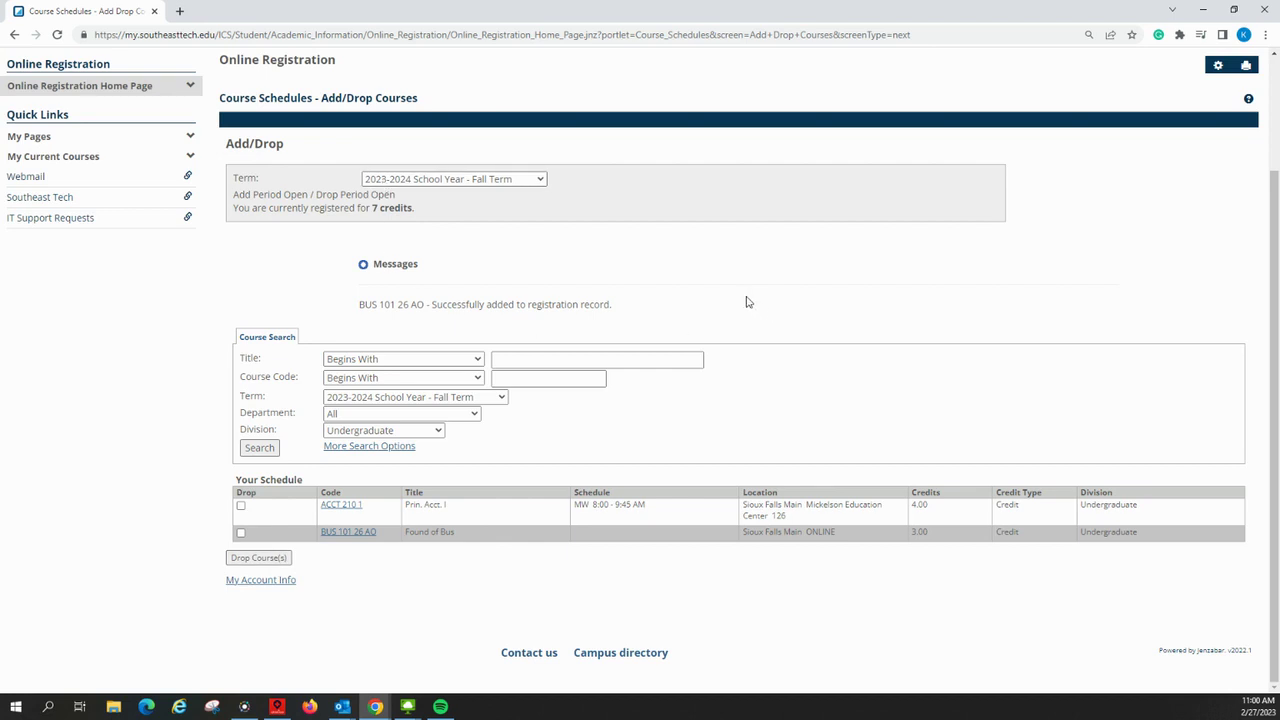
{"action": "left_click", "coordinate": [268, 450]}
{"action": "scroll", "coordinate": [480, 400], "scroll_direction": "down", "scroll_amount": 2}
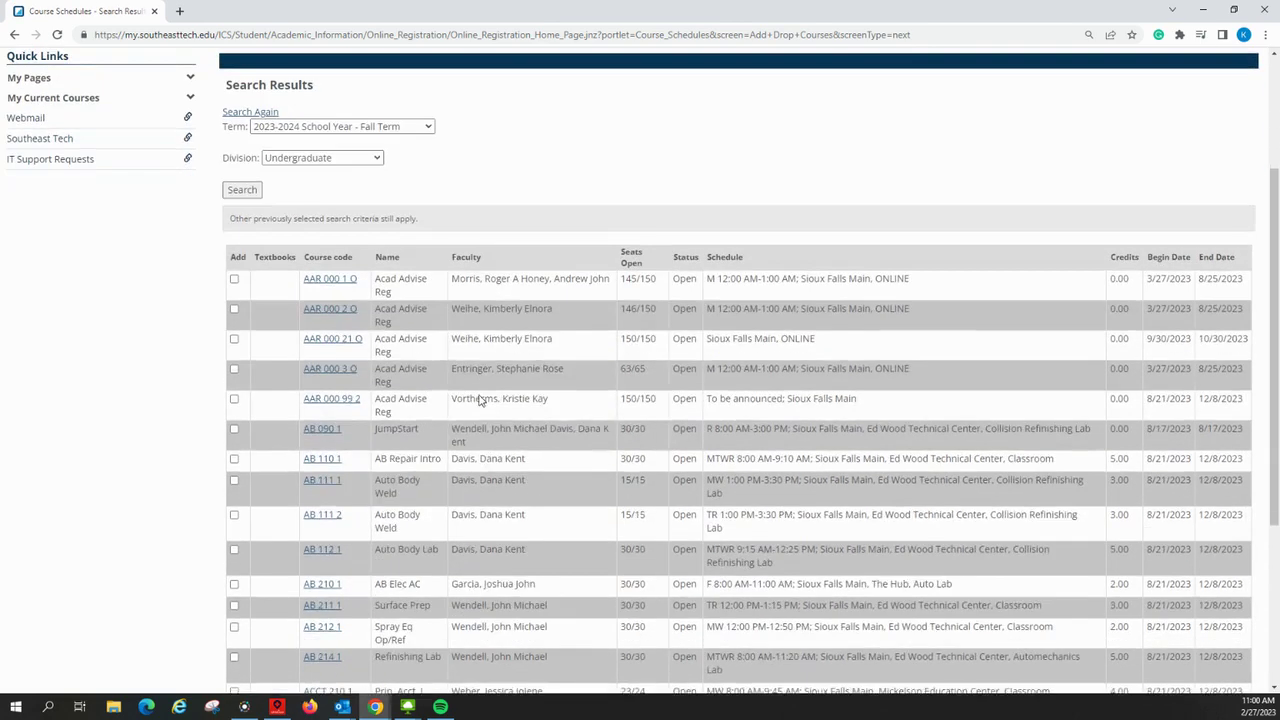
{"action": "scroll", "coordinate": [480, 400], "scroll_direction": "down", "scroll_amount": 3}
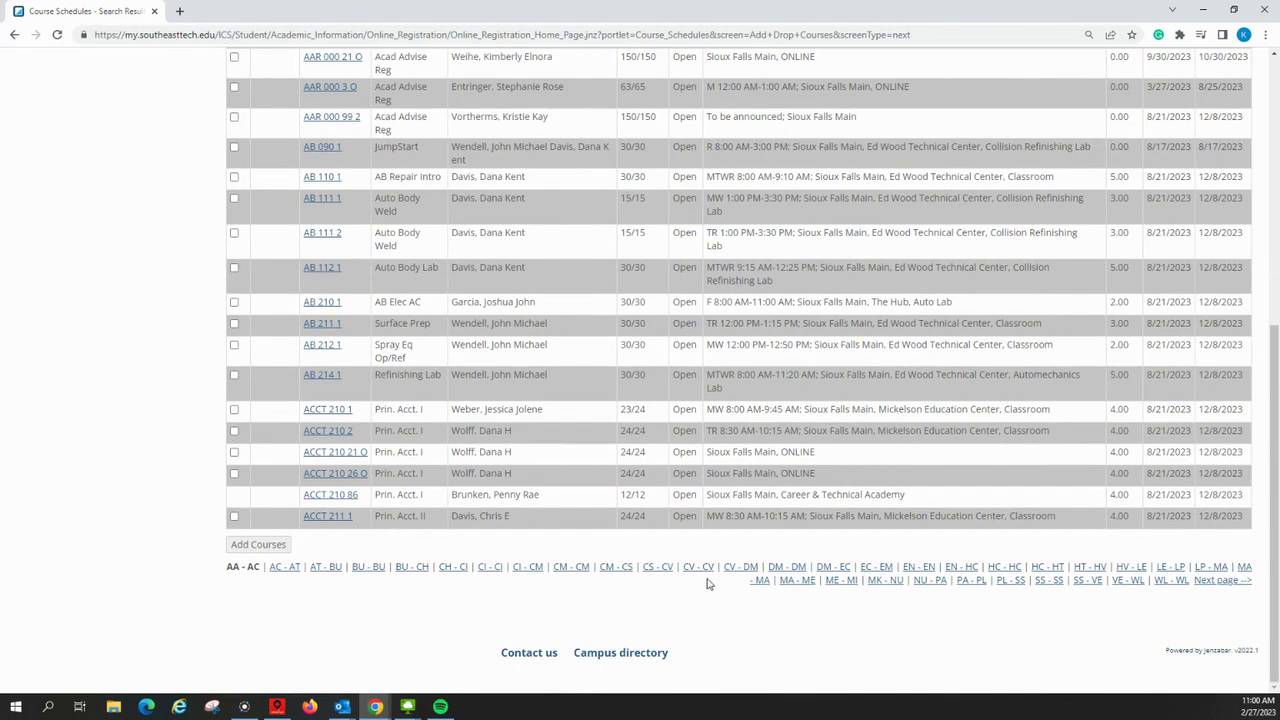
{"action": "left_click", "coordinate": [922, 568]}
{"action": "scroll", "coordinate": [685, 444], "scroll_direction": "down", "scroll_amount": 2}
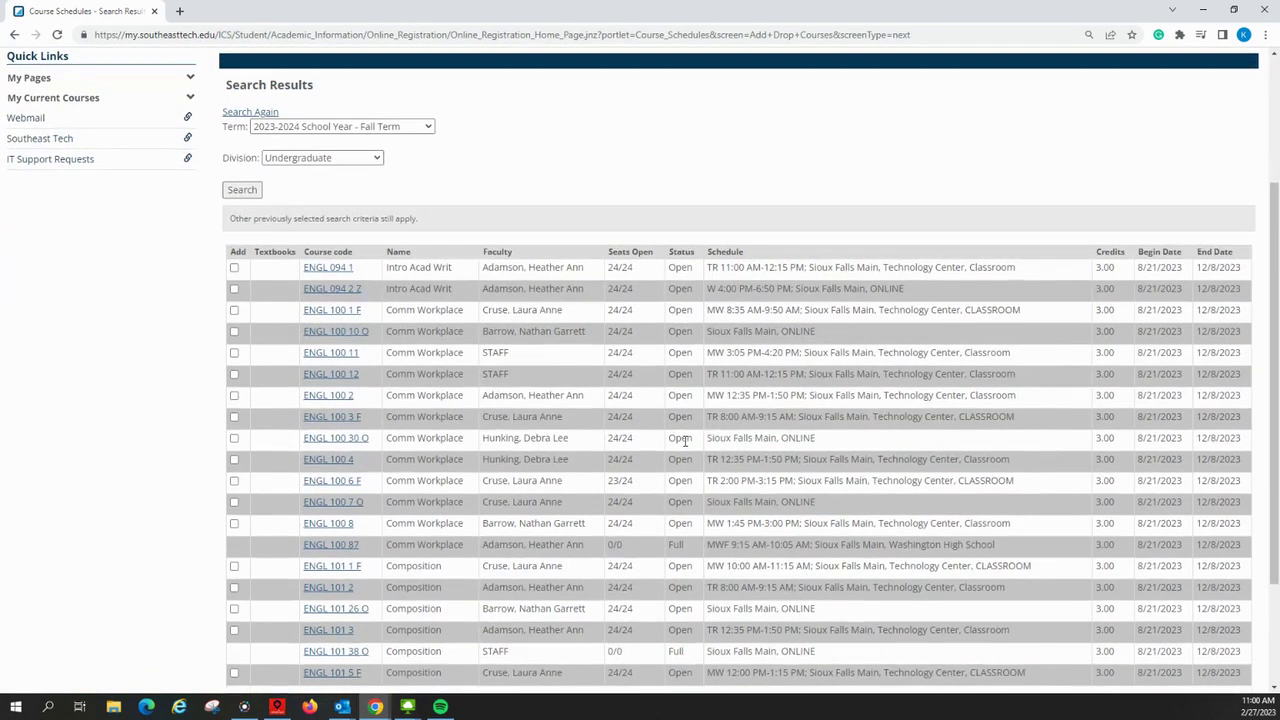
{"action": "scroll", "coordinate": [719, 392], "scroll_direction": "down", "scroll_amount": 2}
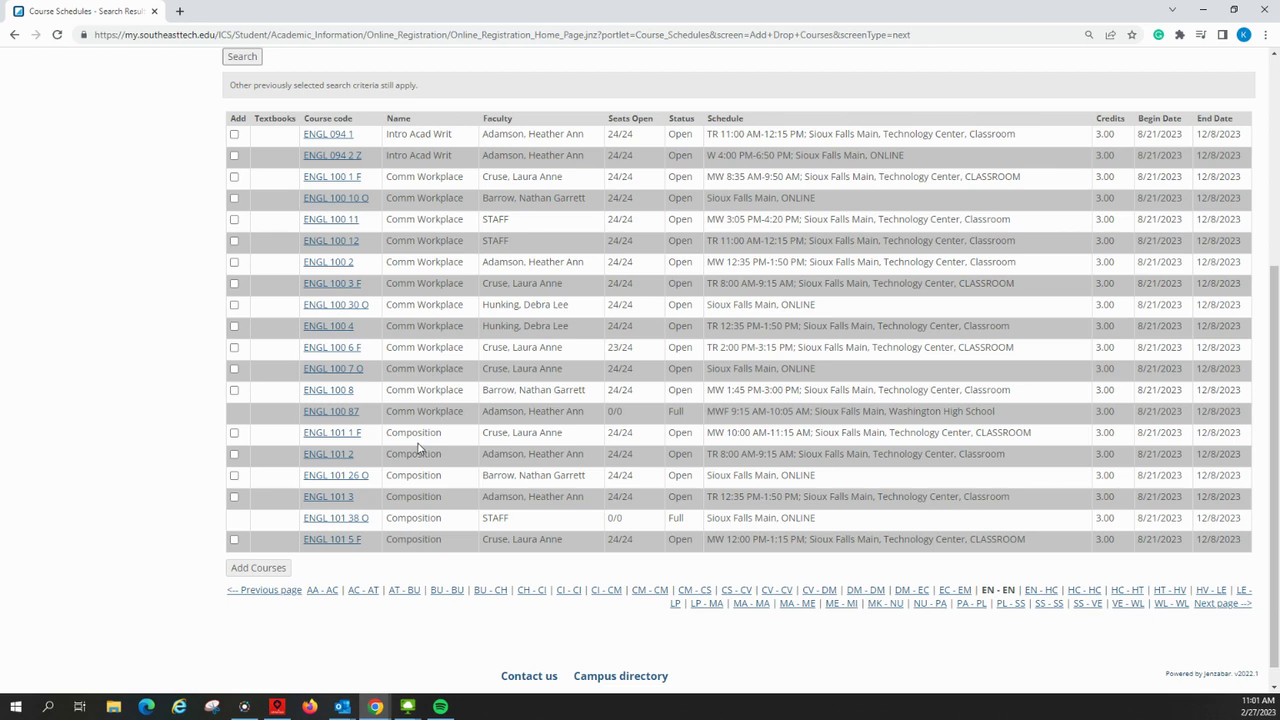
Add the online Composition course ENGL 101 26 O and review the registered courses under Your Schedule.
{"action": "left_click", "coordinate": [234, 476]}
{"action": "left_click", "coordinate": [255, 570]}
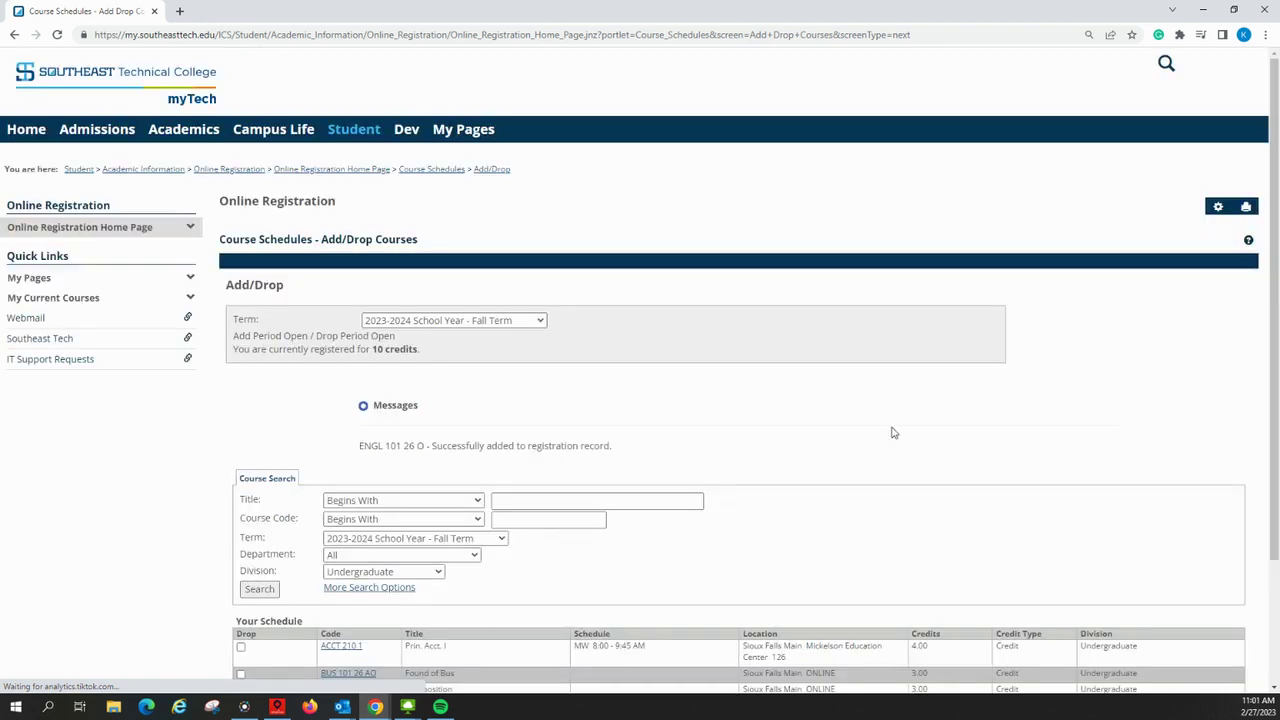
{"action": "scroll", "coordinate": [898, 422], "scroll_direction": "down", "scroll_amount": 1}
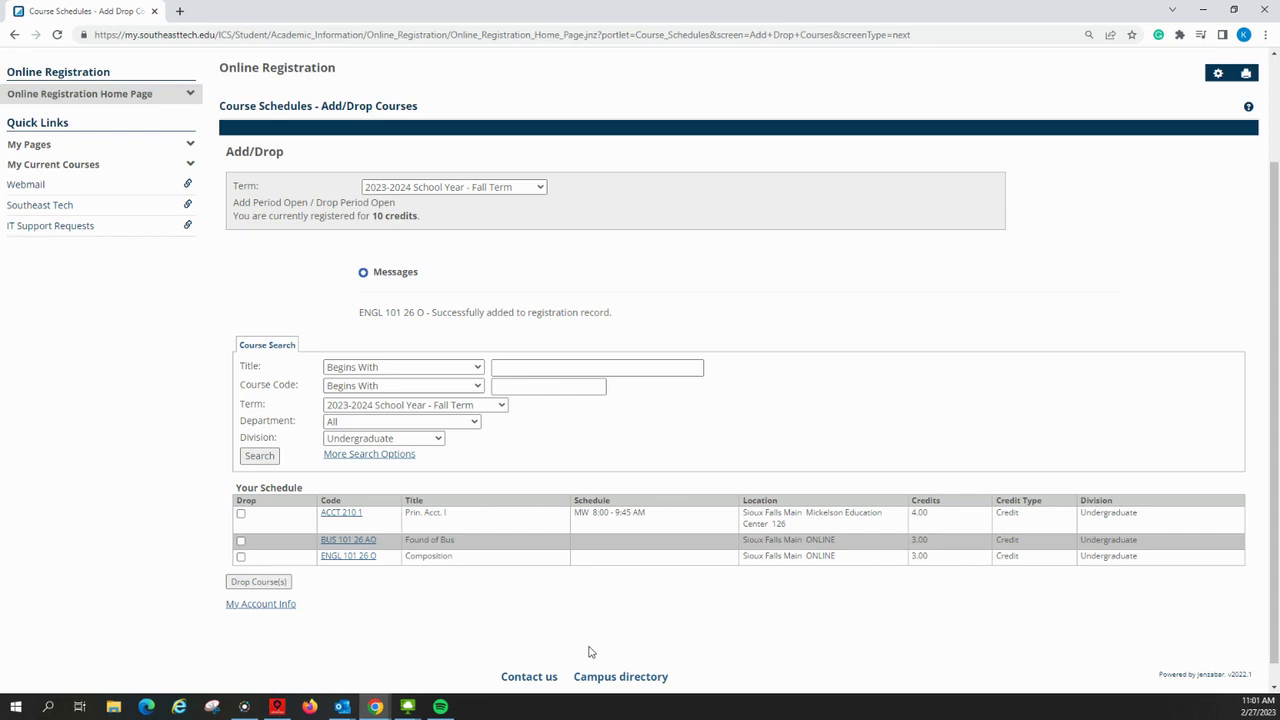
{"action": "scroll", "coordinate": [823, 462], "scroll_direction": "up", "scroll_amount": 3}
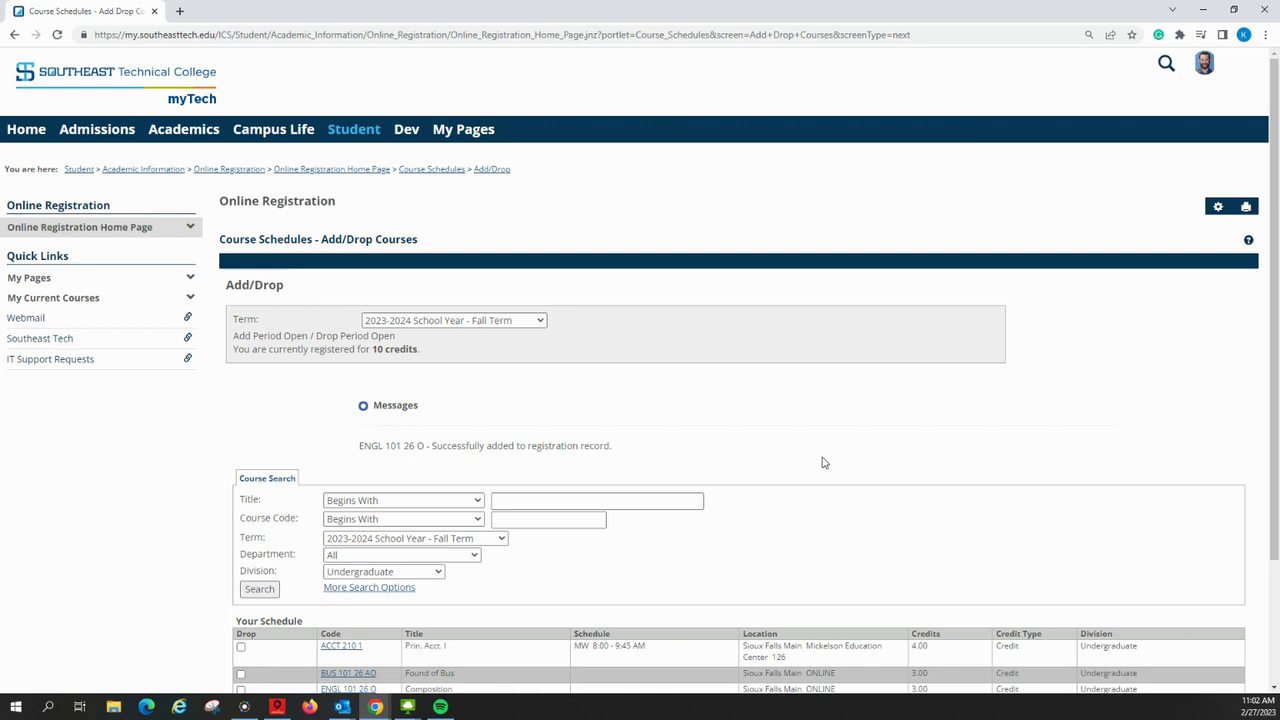
{"action": "scroll", "coordinate": [823, 462], "scroll_direction": "down", "scroll_amount": 3}
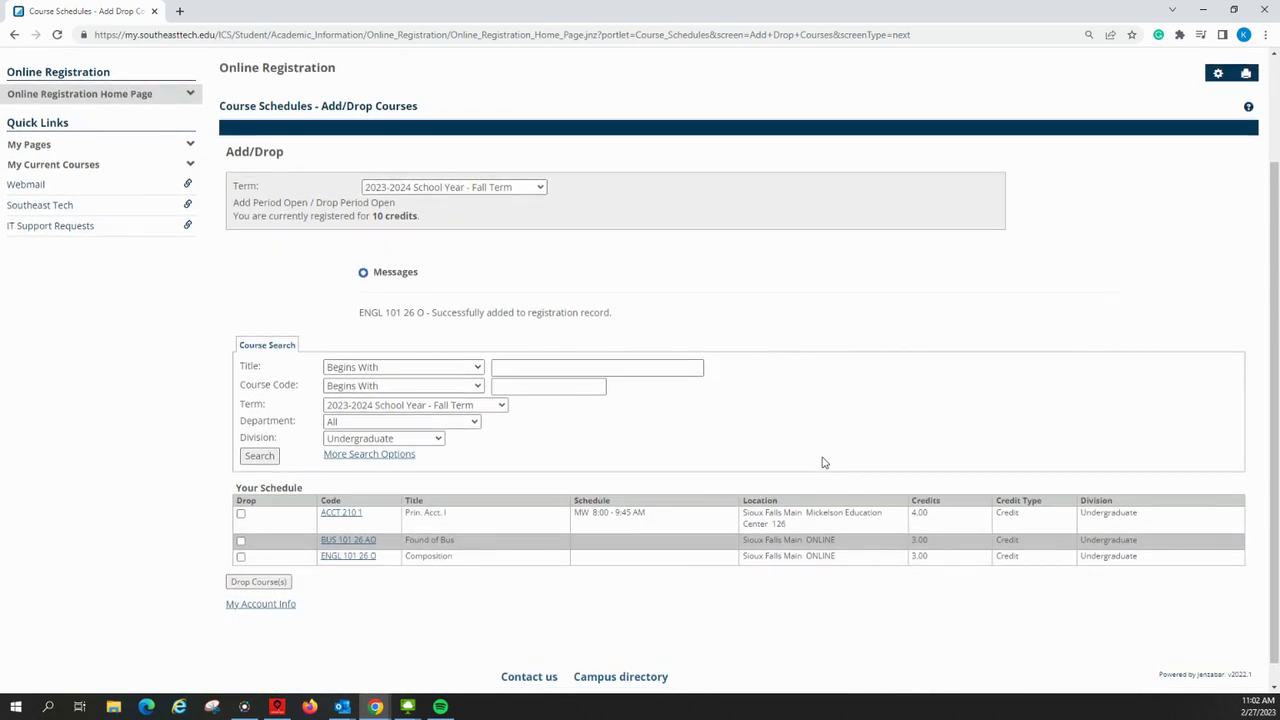